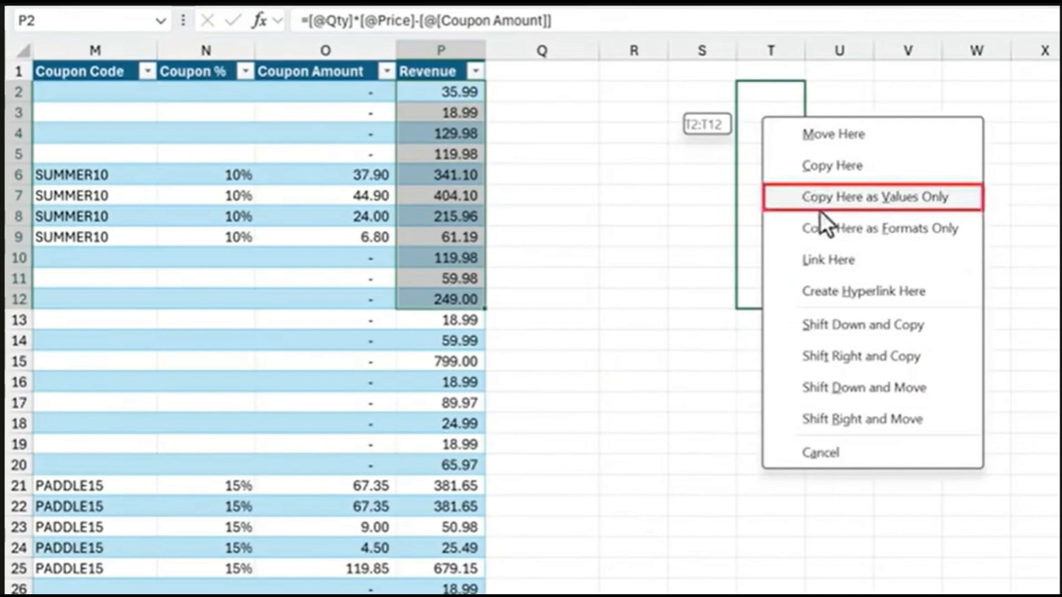
Copy the Revenue cells P2:P12 into T2:T12 as values only
{"action": "left_click", "coordinate": [821, 209]}
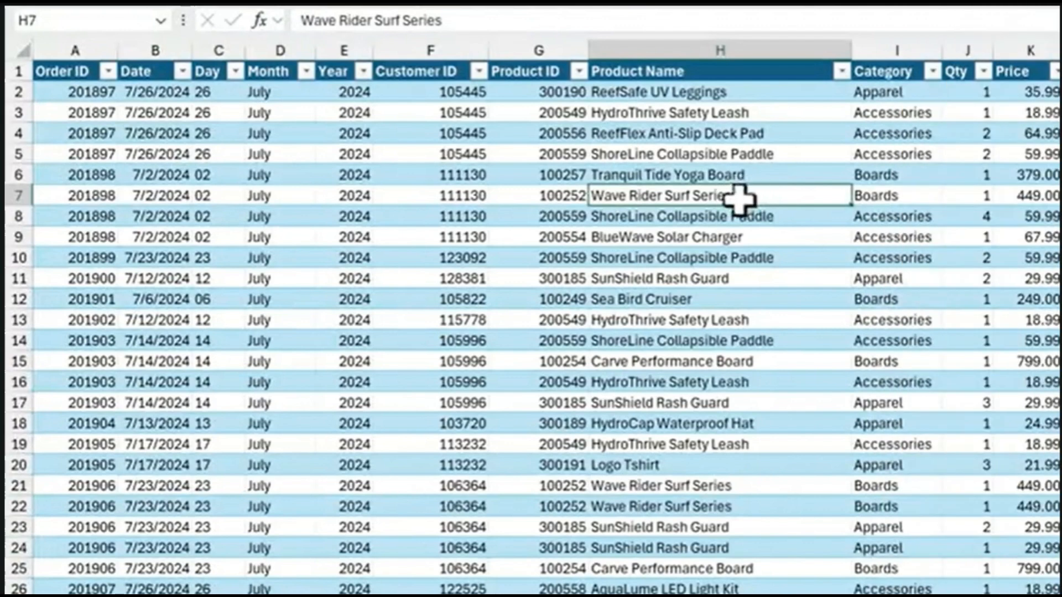
{"action": "left_click", "coordinate": [841, 72]}
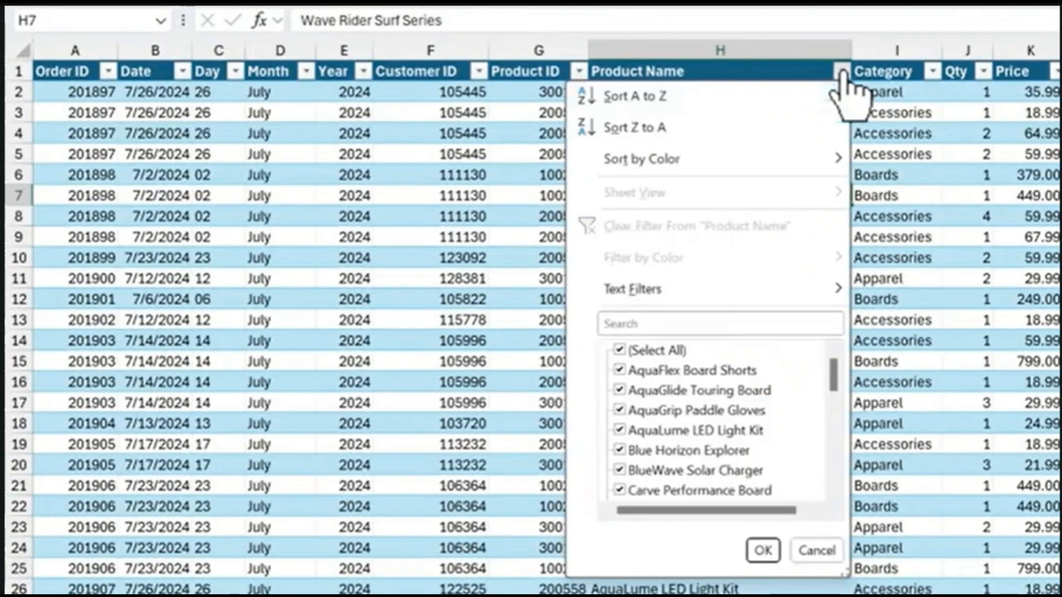
{"action": "left_click", "coordinate": [651, 352]}
{"action": "left_click_drag", "start_coordinate": [830, 378], "coordinate": [831, 412]}
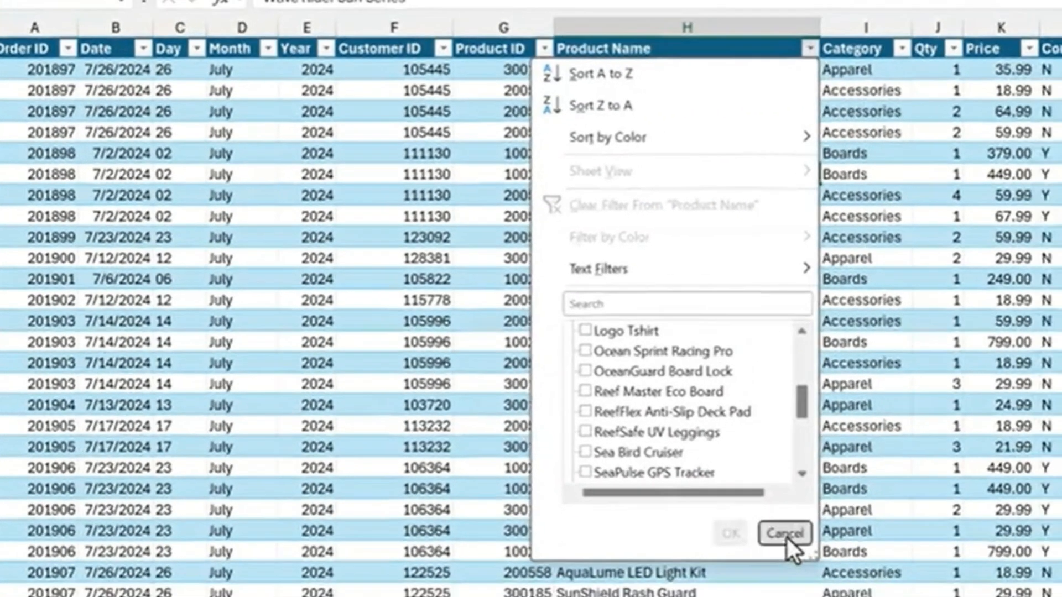
{"action": "left_click", "coordinate": [785, 534]}
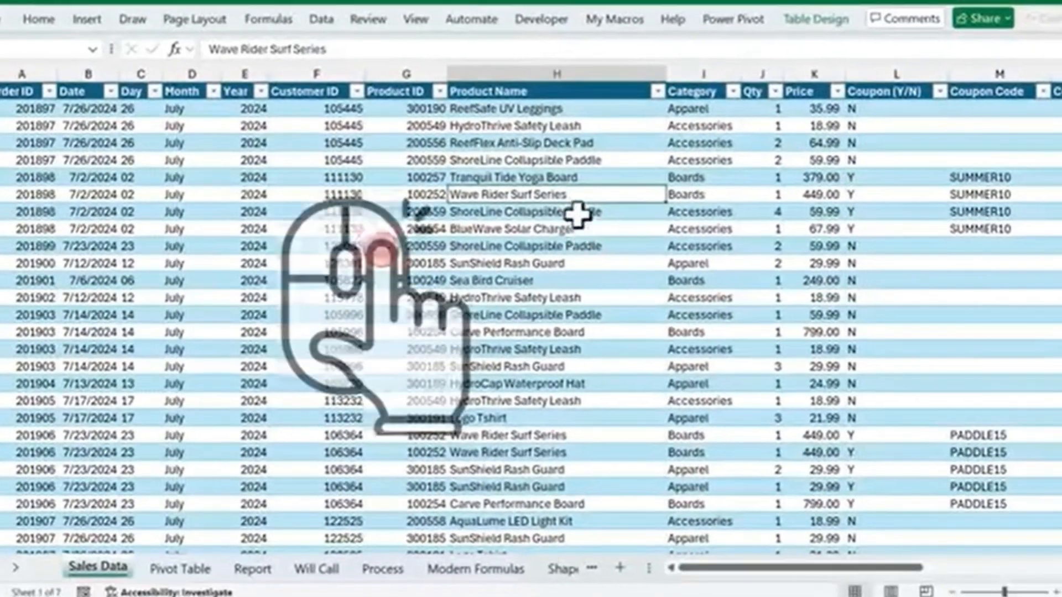
Filter the sales table by the value of the selected Product Name cell, Wave Rider Surf Series
{"action": "right_click", "coordinate": [572, 193]}
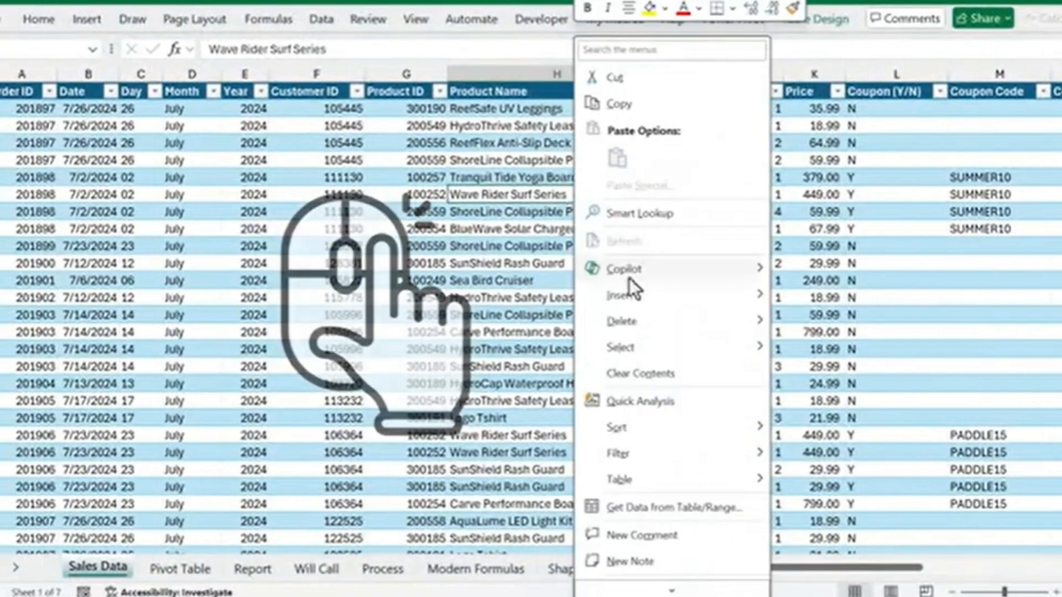
{"action": "mouse_move", "coordinate": [640, 456]}
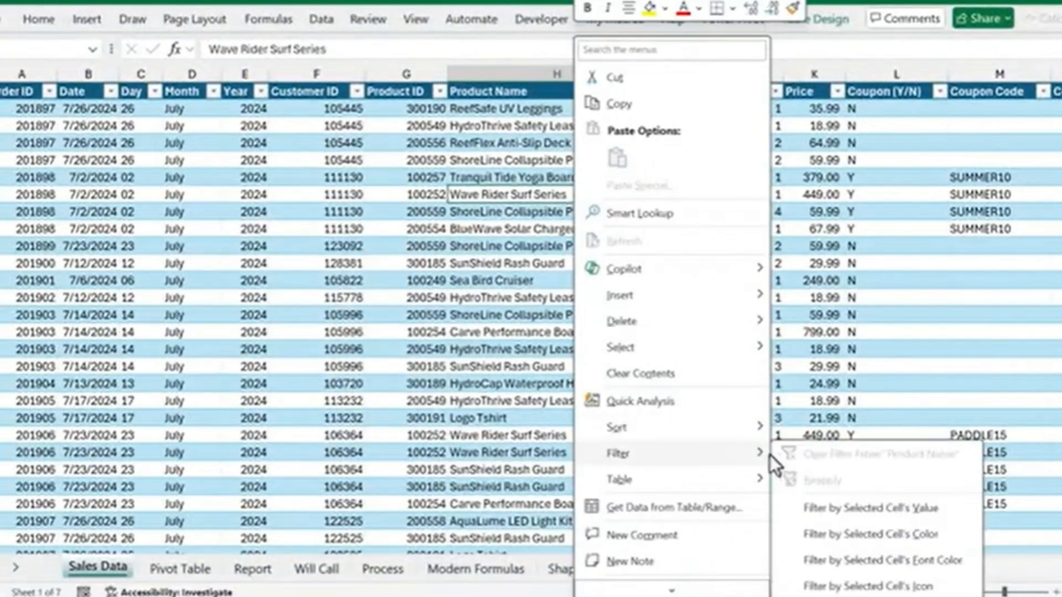
{"action": "left_click", "coordinate": [824, 511]}
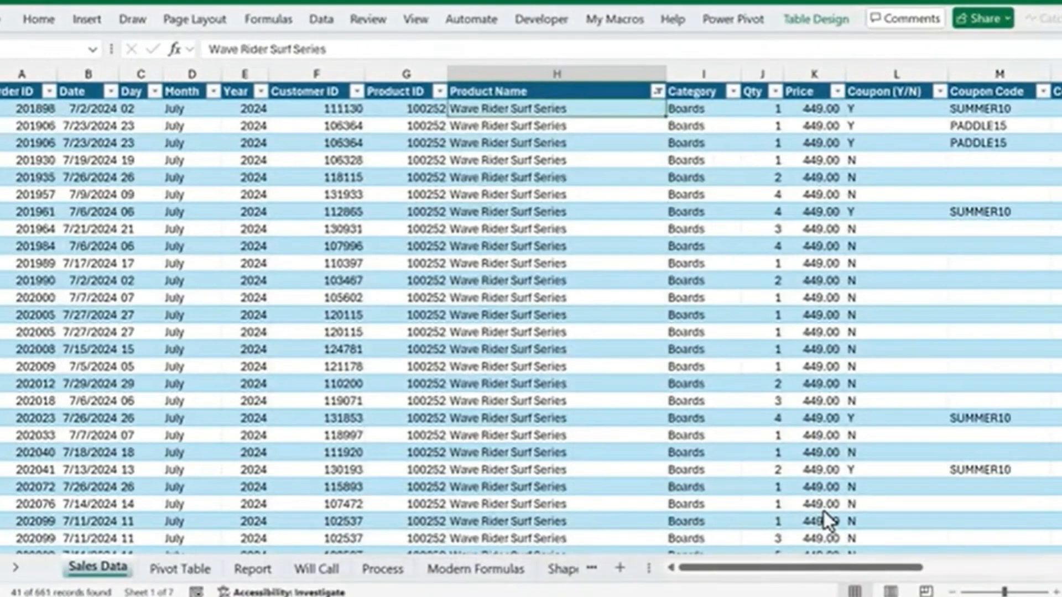
Clear the filter from the Product Name column of the sales table
{"action": "right_click", "coordinate": [570, 177]}
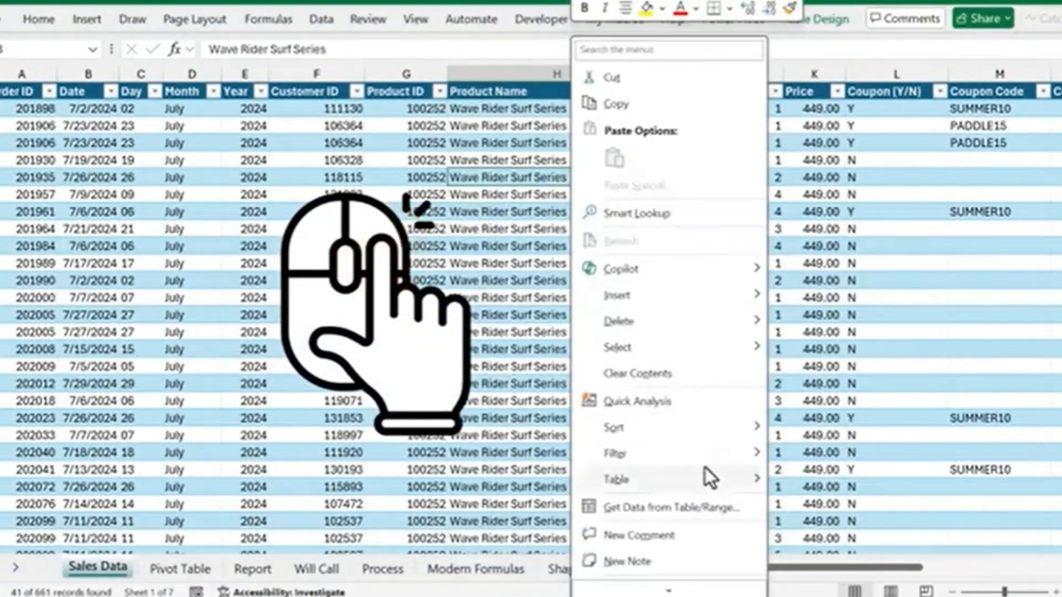
{"action": "mouse_move", "coordinate": [708, 455]}
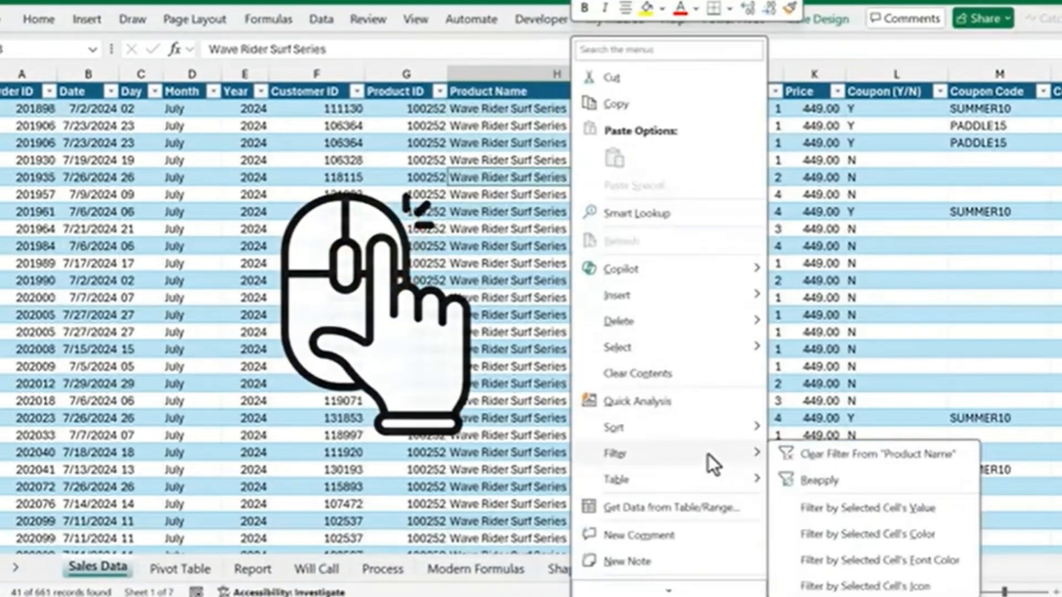
{"action": "left_click", "coordinate": [824, 455]}
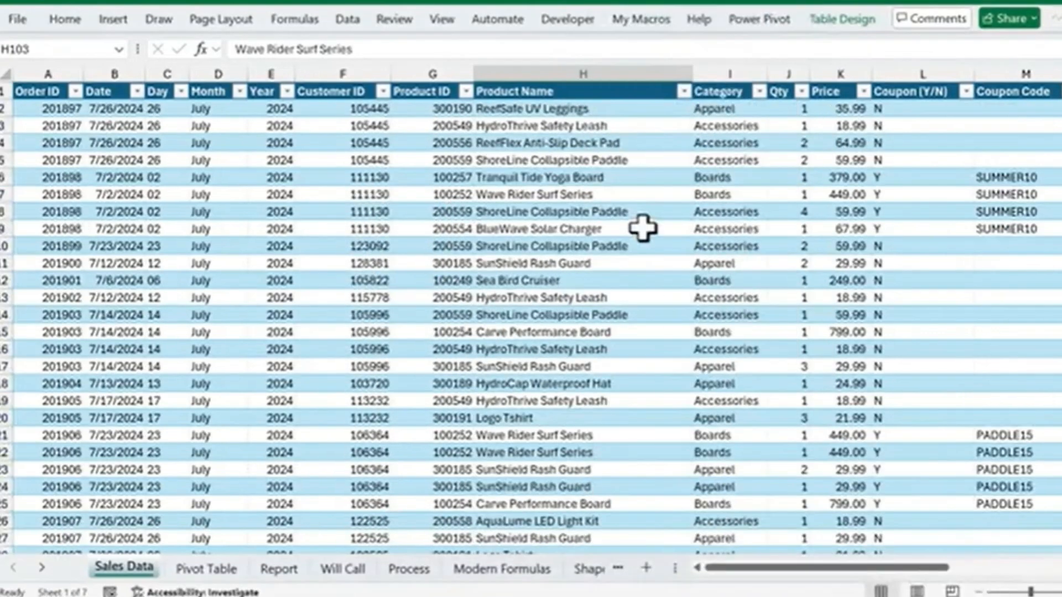
Select Product Name cell H7 and filter the sales table by its value, Wave Rider Surf Series
{"action": "left_click", "coordinate": [610, 194]}
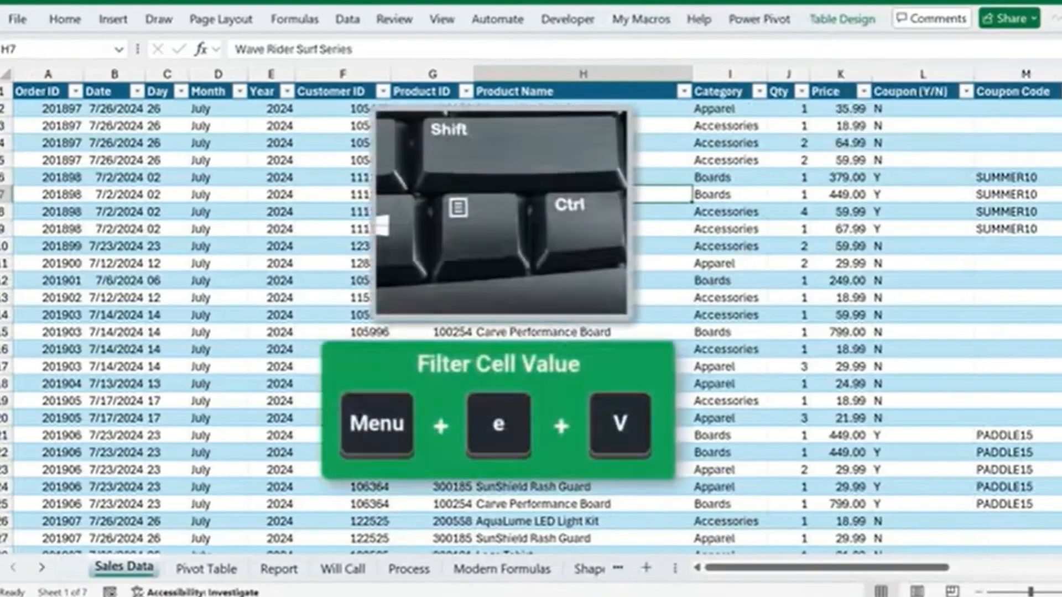
{"action": "key", "text": "Menu"}
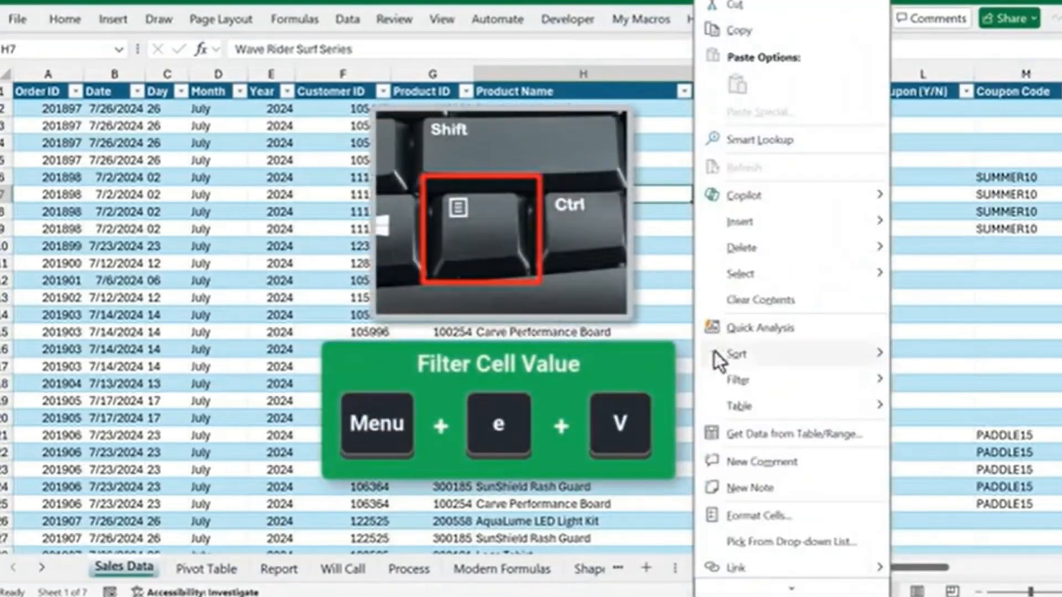
{"action": "mouse_move", "coordinate": [741, 387]}
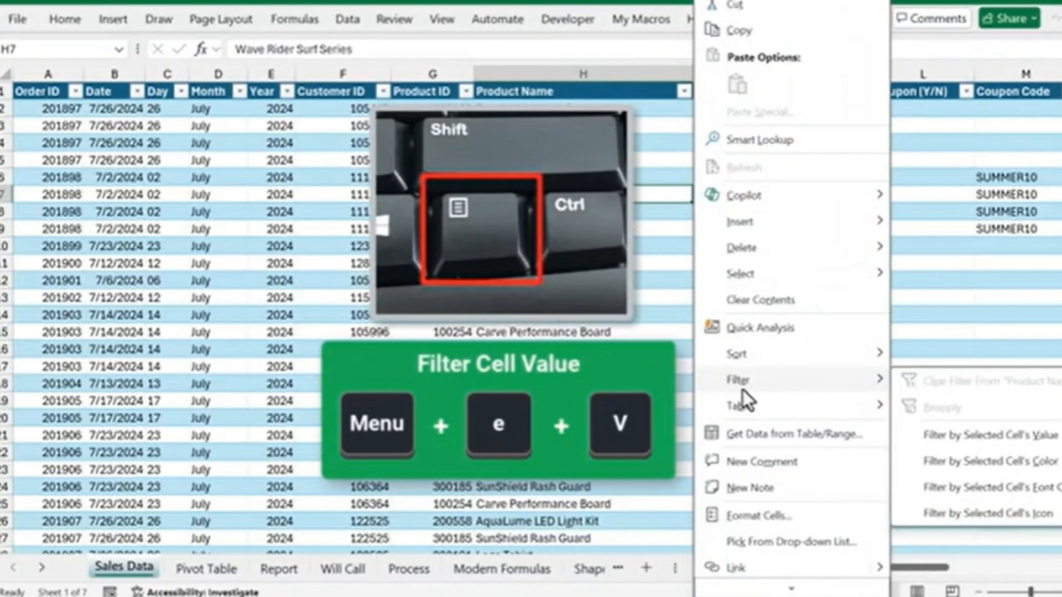
{"action": "left_click", "coordinate": [1037, 441]}
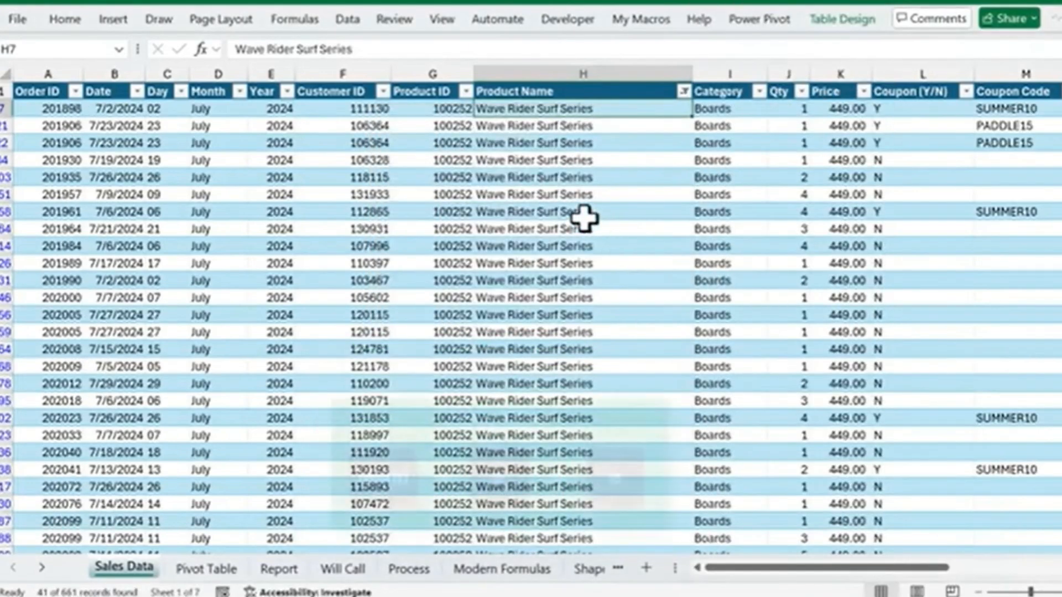
Remove the Product Name filter so all sales records are listed again
{"action": "key", "text": "Menu"}
{"action": "key", "text": "e"}
{"action": "key", "text": "e"}
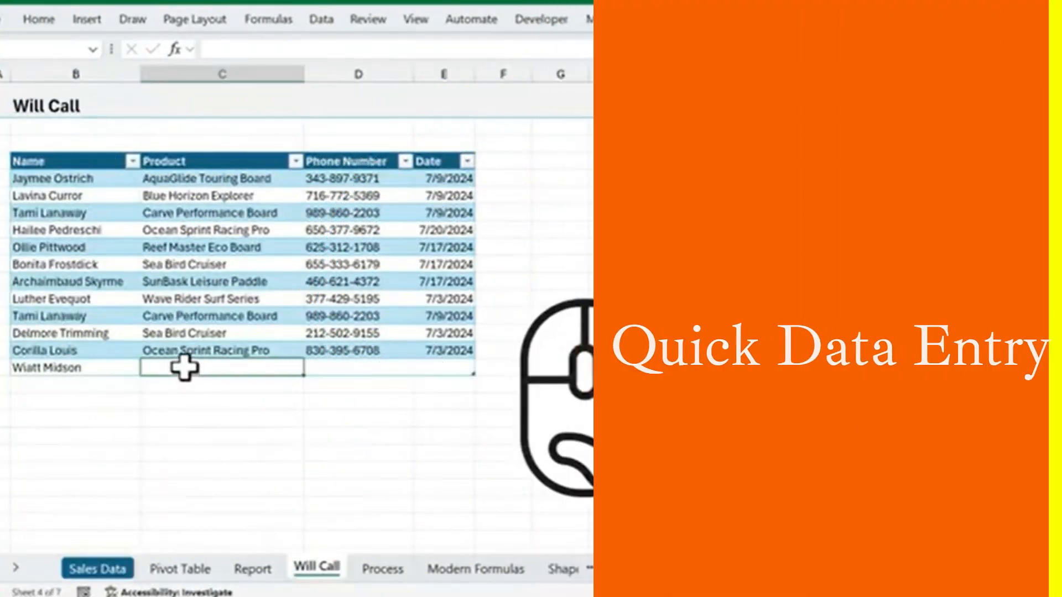
Fill the empty Product cell in the last Will Call row with Carve Performance Board from the list of existing column entries
{"action": "right_click", "coordinate": [185, 367]}
{"action": "mouse_move", "coordinate": [236, 513]}
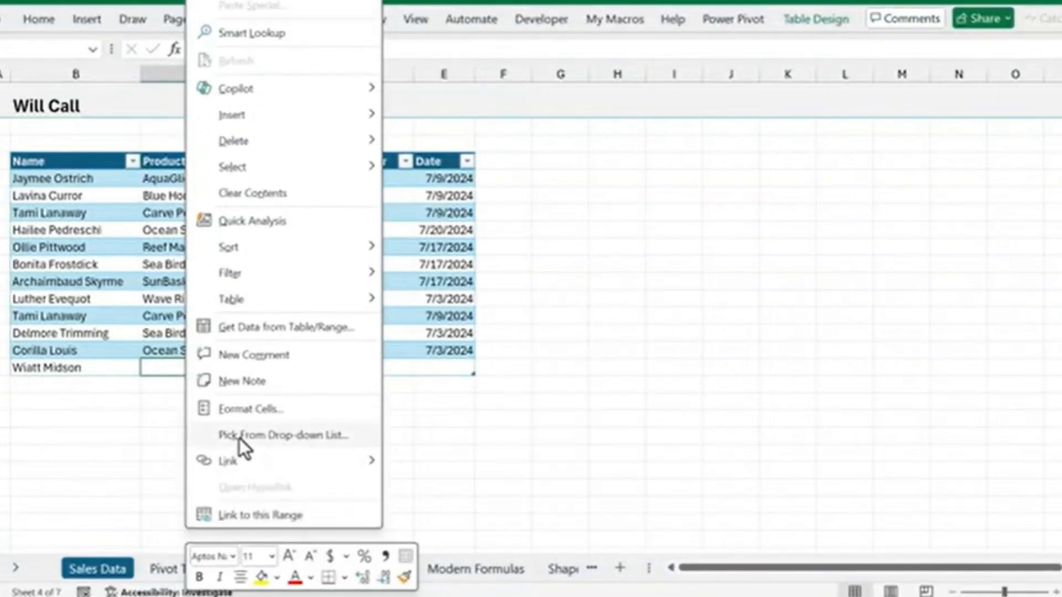
{"action": "left_click", "coordinate": [240, 439]}
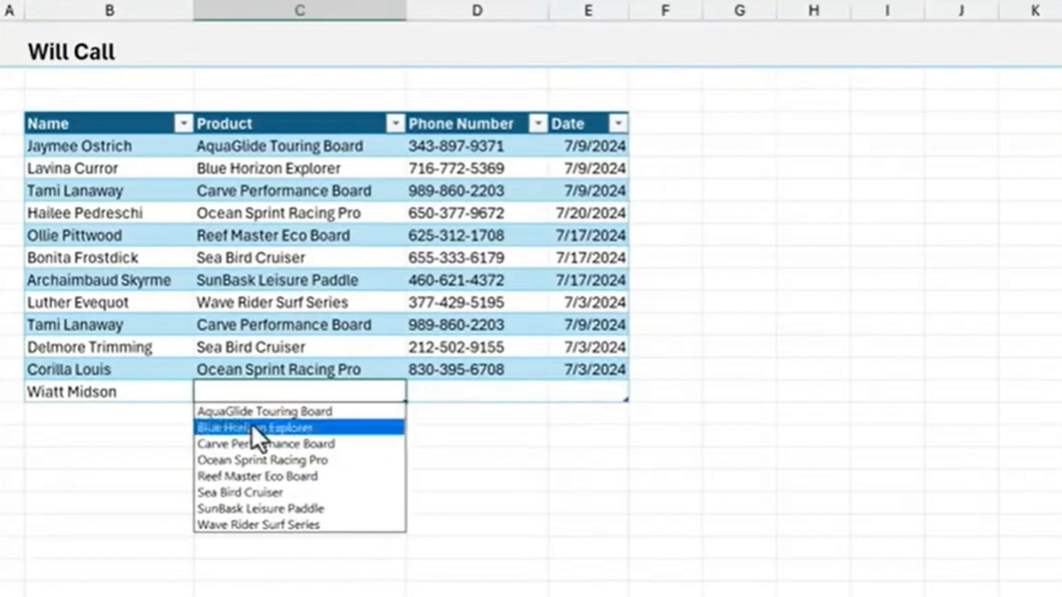
{"action": "left_click", "coordinate": [226, 443]}
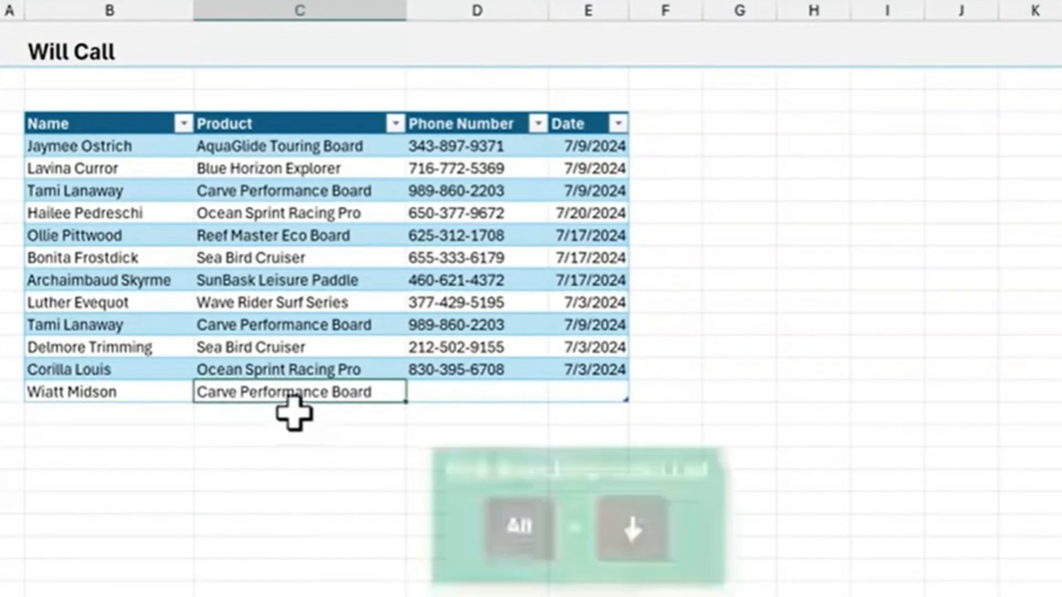
Change the last Will Call row's Product to Ocean Sprint Racing Pro, using the list of existing column entries
{"action": "key", "text": "alt+Down"}
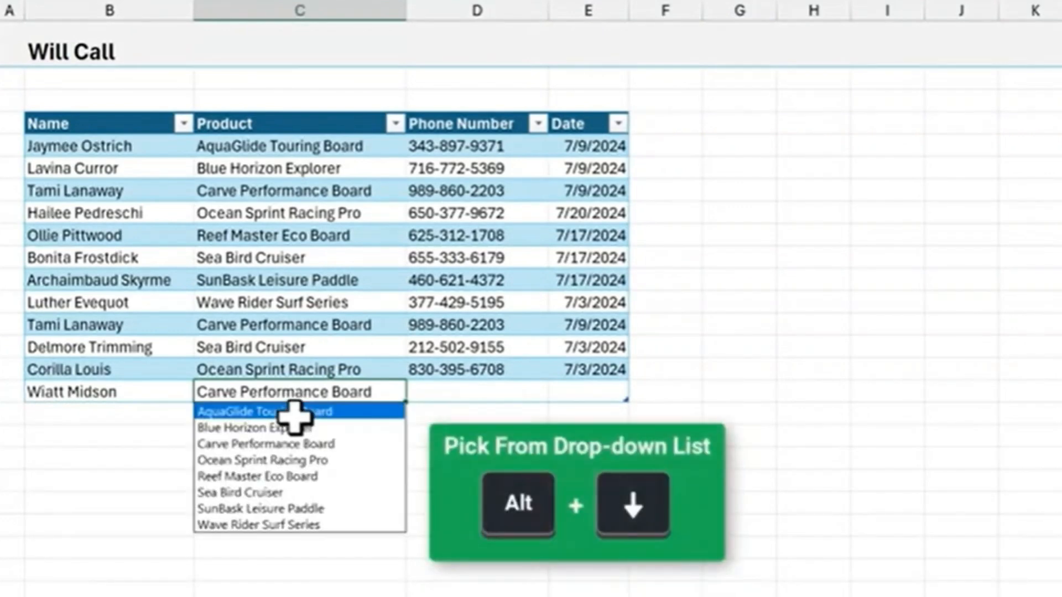
{"action": "key", "text": "Down"}
{"action": "key", "text": "Down"}
{"action": "key", "text": "Down"}
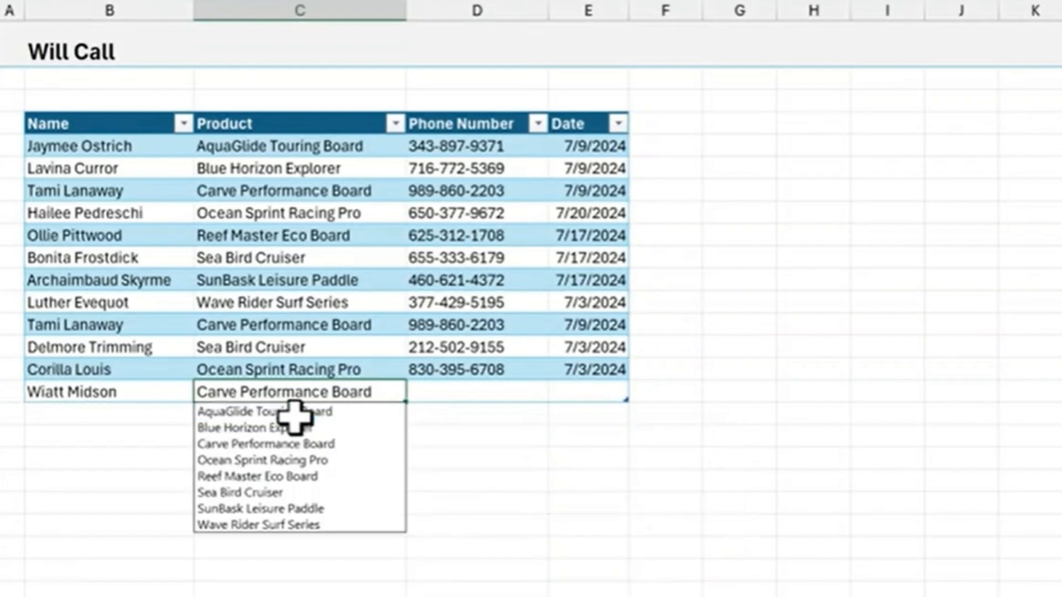
{"action": "key", "text": "Return"}
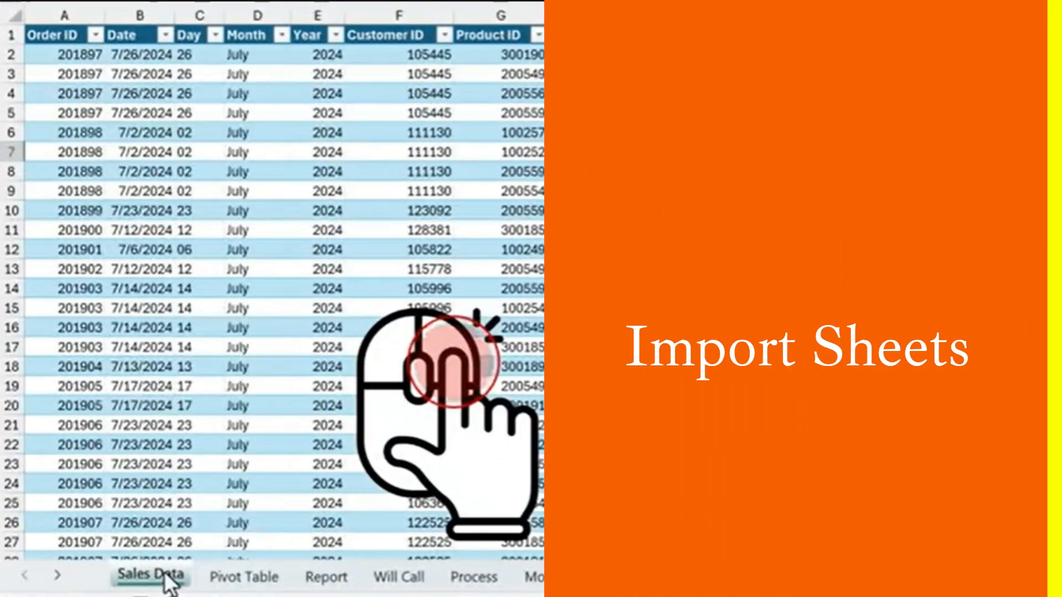
Insert the sheets of the Coa template before the Sales Data sheet and switch to the Product Map sheet
{"action": "right_click", "coordinate": [166, 577]}
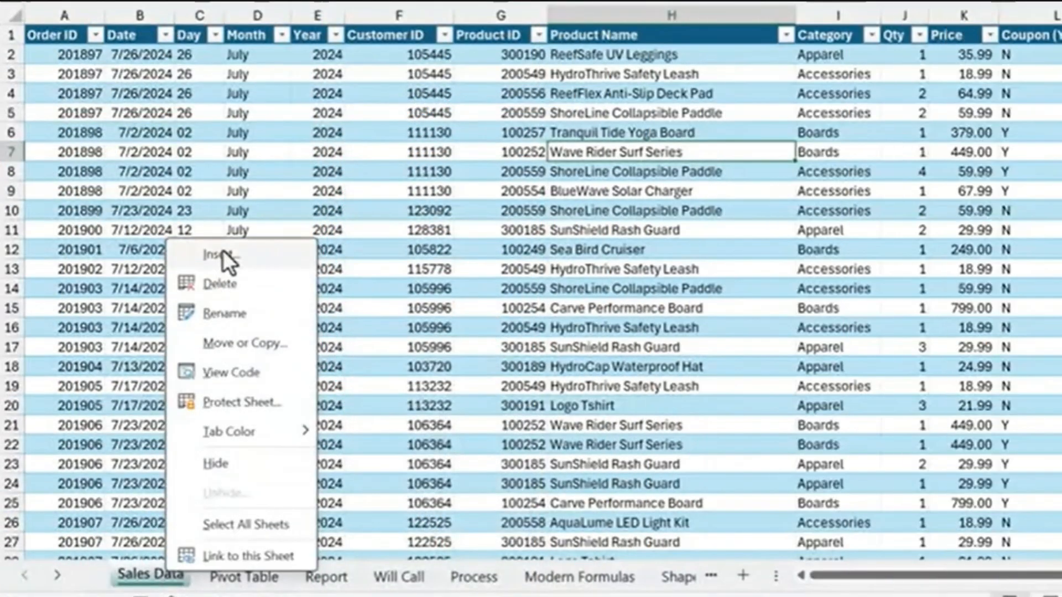
{"action": "left_click", "coordinate": [224, 253]}
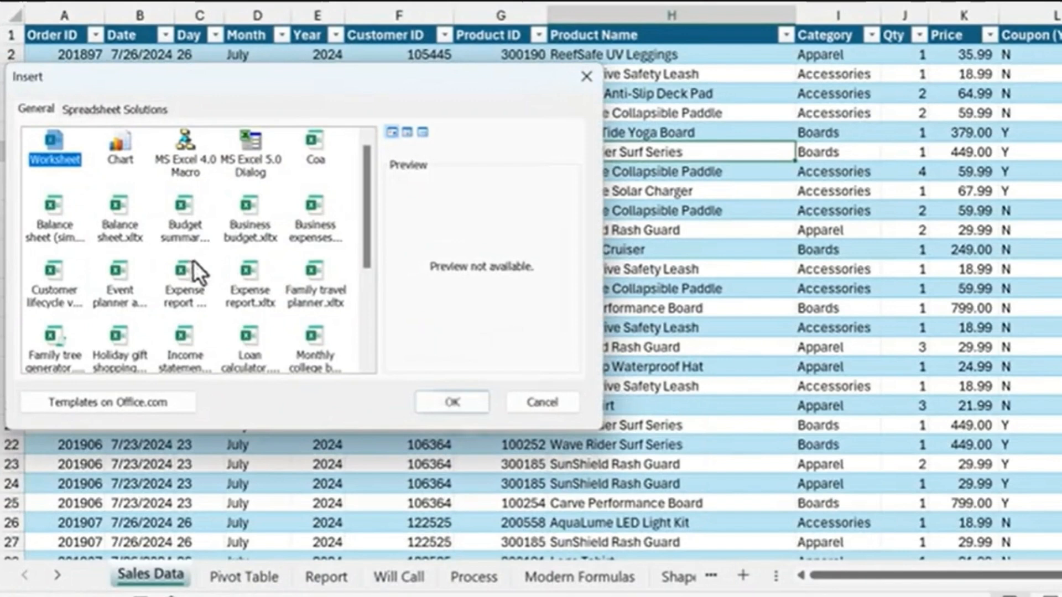
{"action": "left_click", "coordinate": [139, 338]}
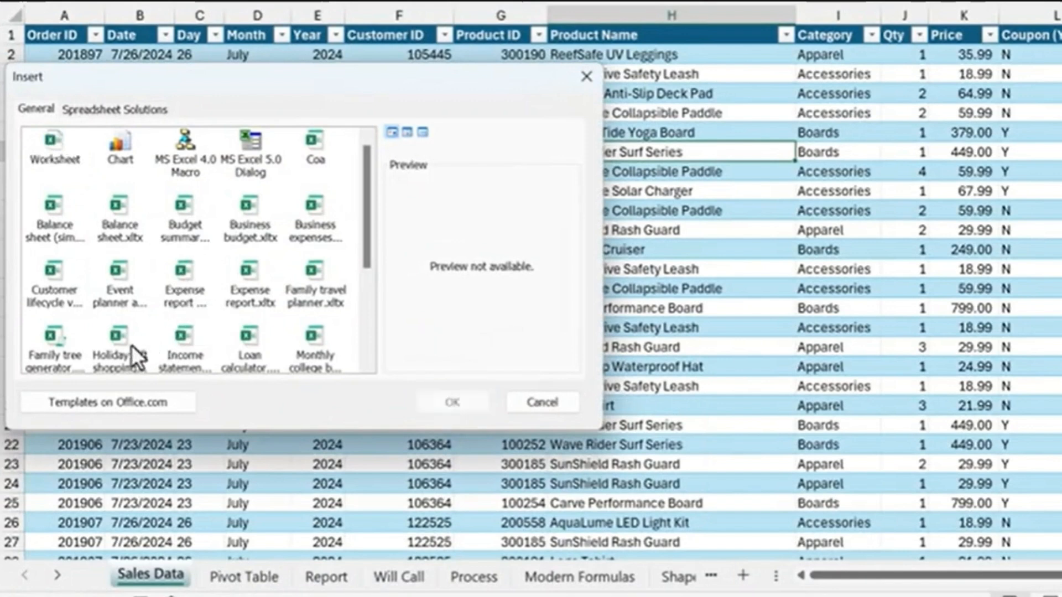
{"action": "left_click", "coordinate": [132, 347]}
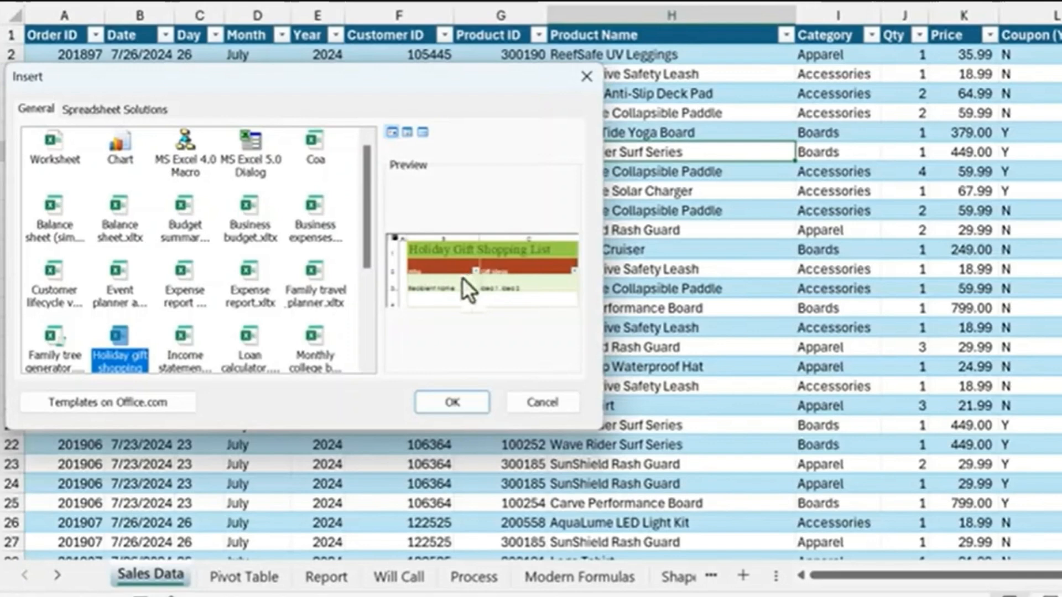
{"action": "left_click", "coordinate": [314, 146]}
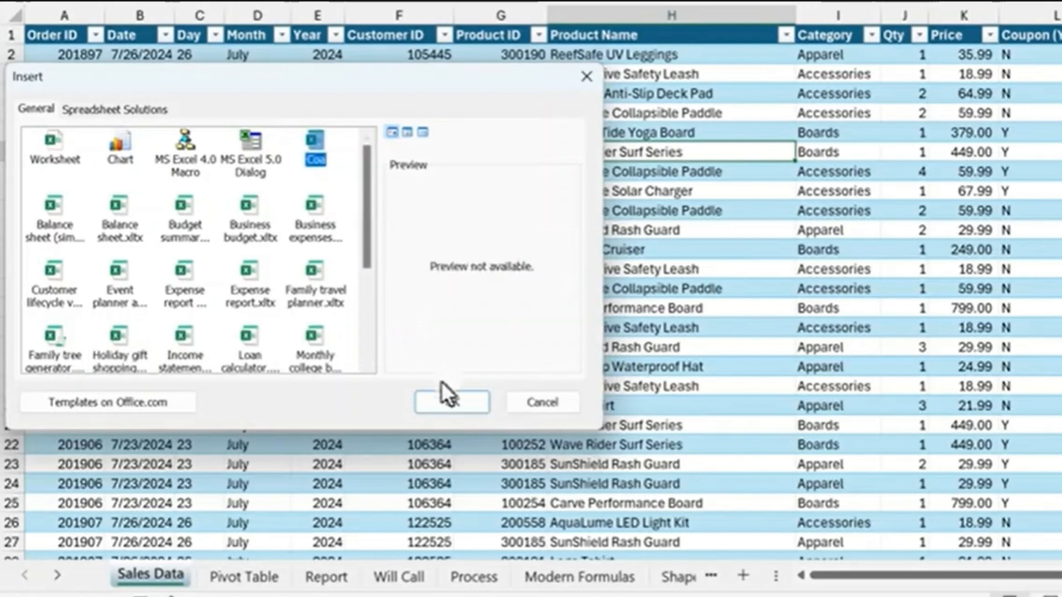
{"action": "left_click", "coordinate": [447, 403]}
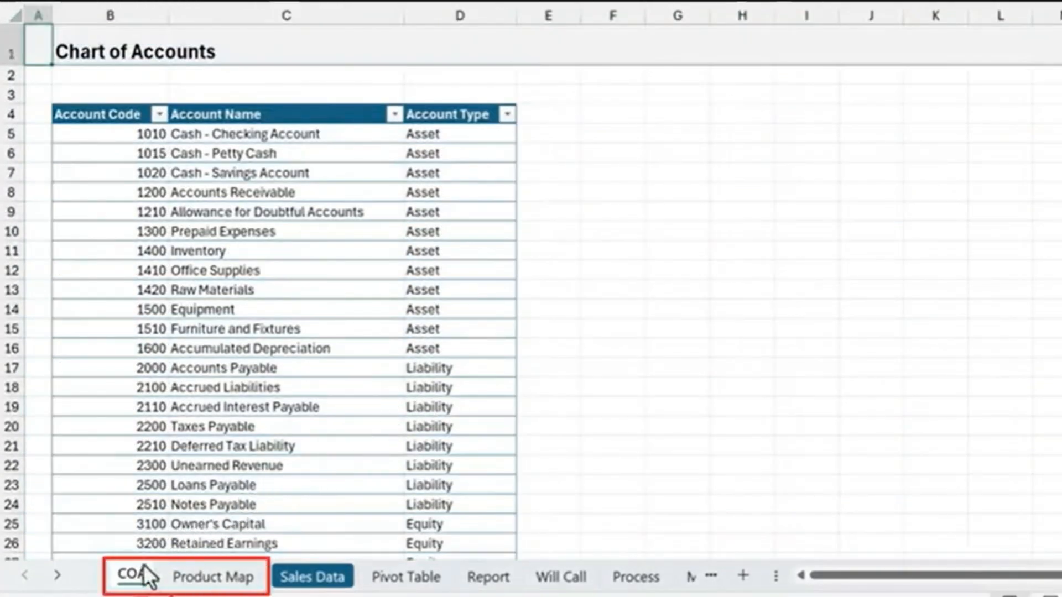
{"action": "left_click", "coordinate": [204, 577]}
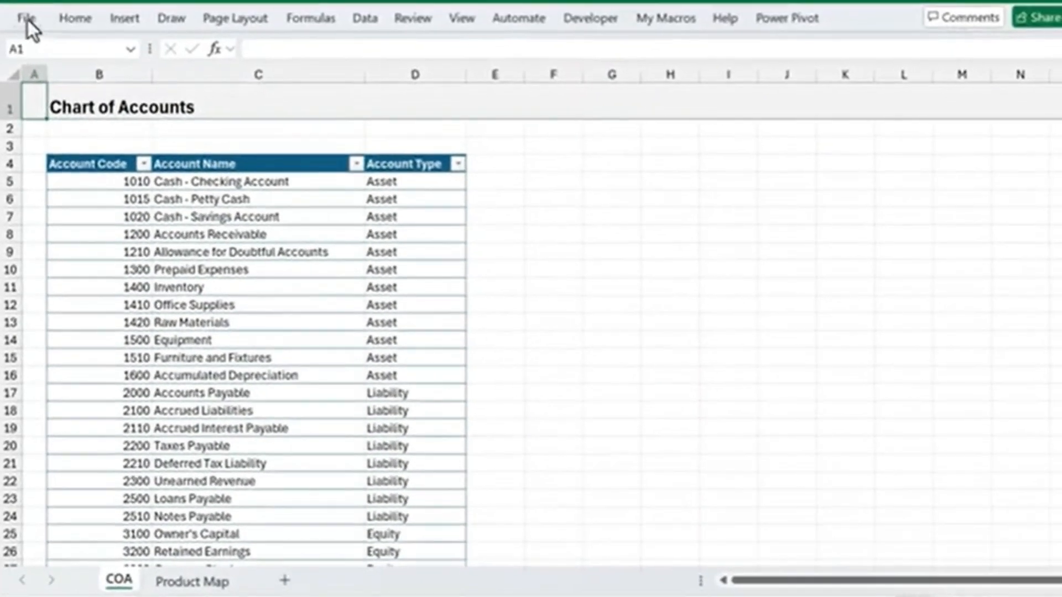
Open the Trusted Locations settings of the Trust Center from the Excel options
{"action": "left_click", "coordinate": [26, 20]}
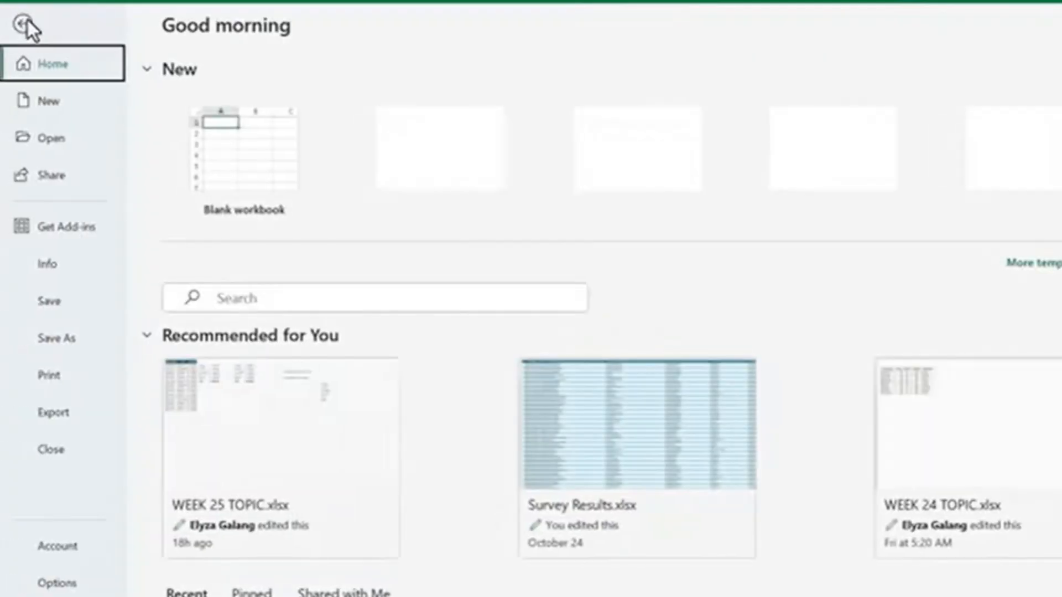
{"action": "left_click", "coordinate": [57, 583]}
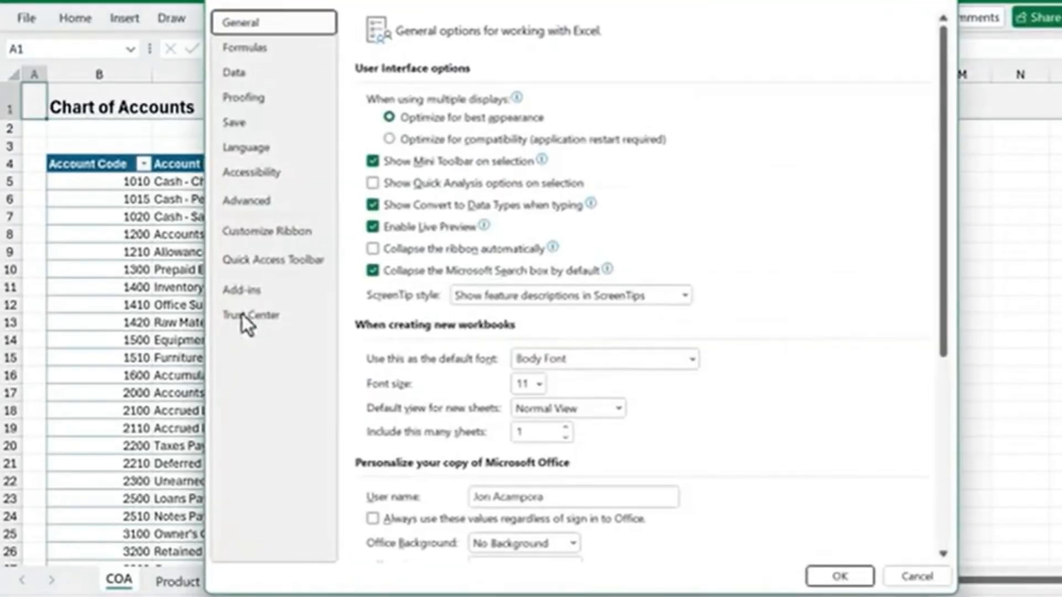
{"action": "left_click", "coordinate": [244, 316]}
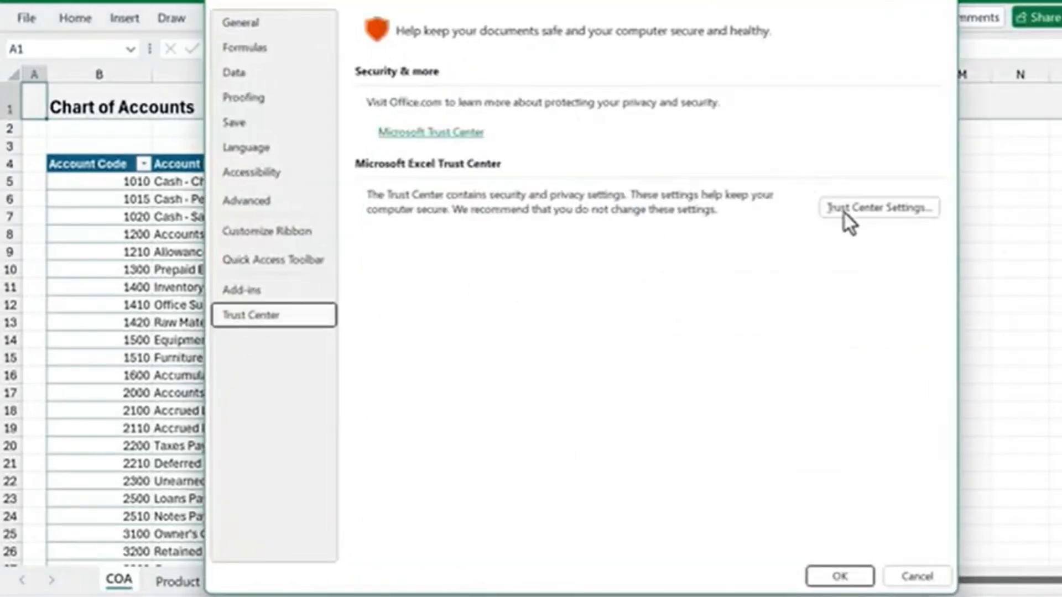
{"action": "left_click", "coordinate": [862, 208]}
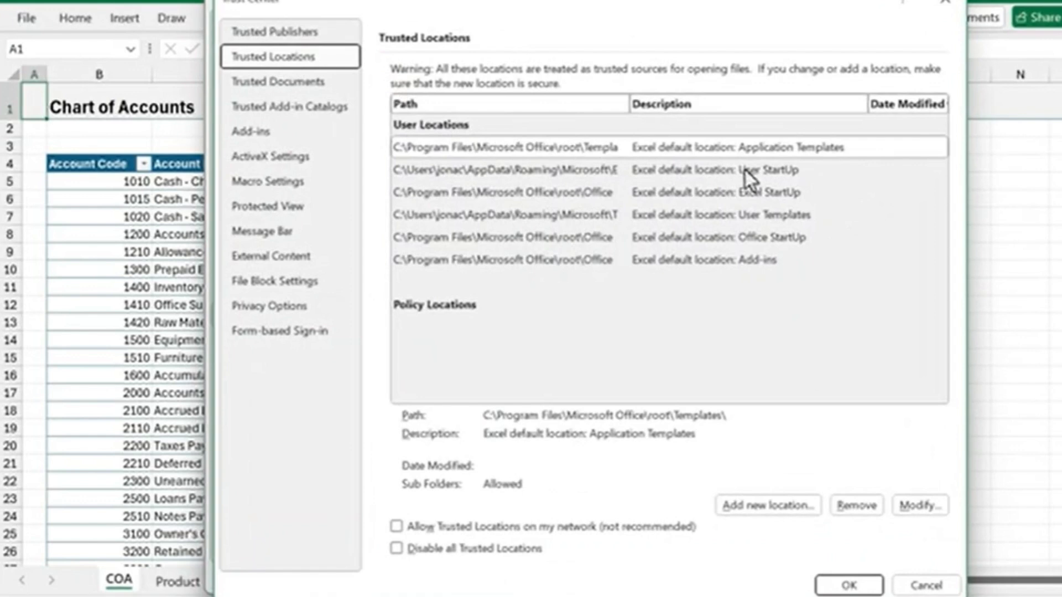
Copy the folder path of the User StartUp trusted location, then leave all option dialogs without changing anything
{"action": "left_click", "coordinate": [758, 168]}
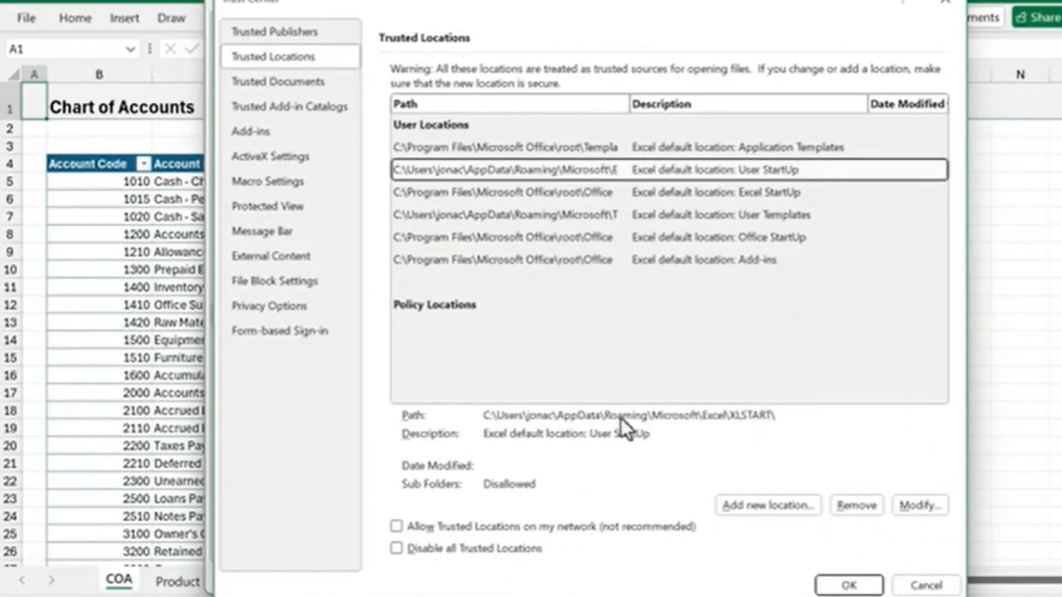
{"action": "left_click", "coordinate": [915, 506]}
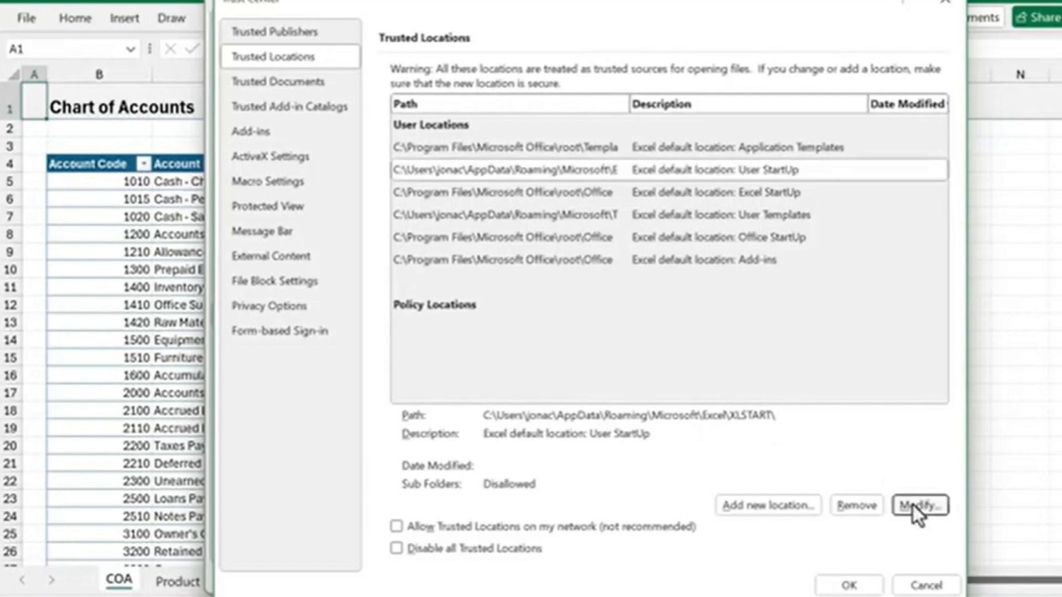
{"action": "left_click_drag", "start_coordinate": [672, 249], "coordinate": [404, 250]}
{"action": "key", "text": "ctrl+c"}
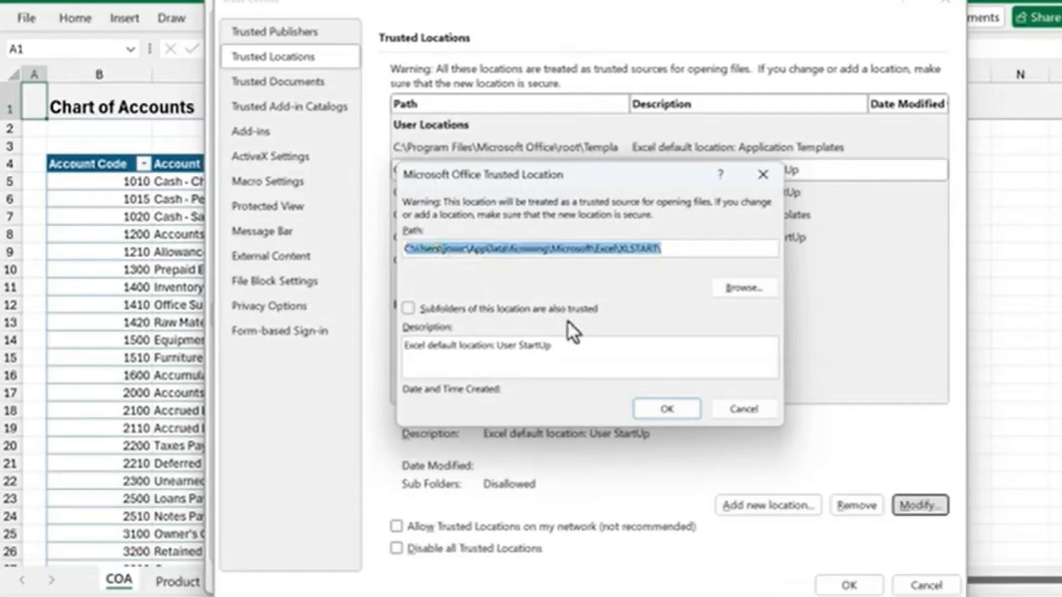
{"action": "left_click", "coordinate": [730, 409]}
{"action": "left_click", "coordinate": [913, 587]}
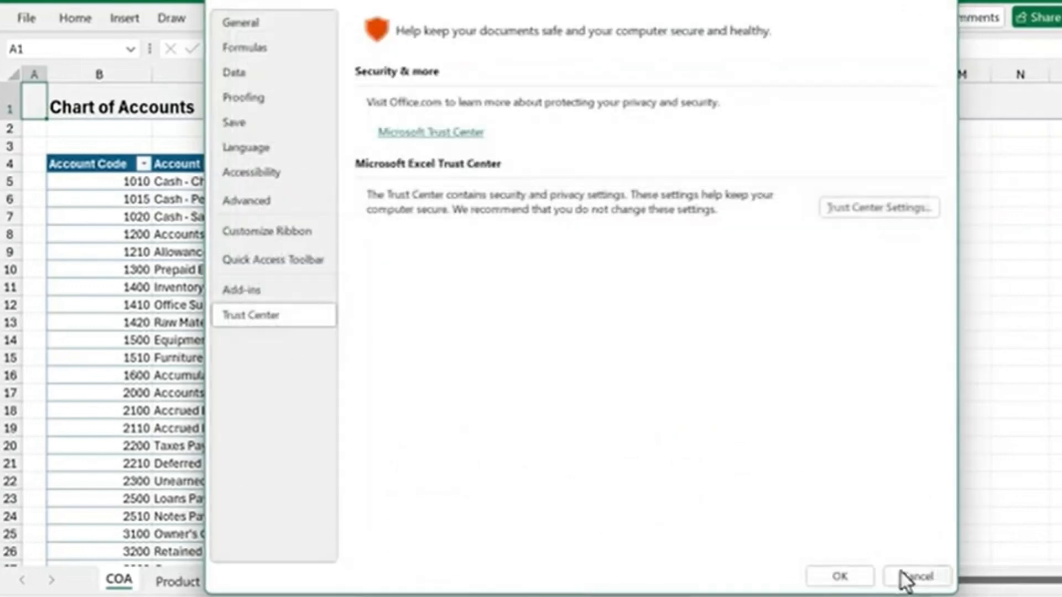
{"action": "left_click", "coordinate": [907, 578]}
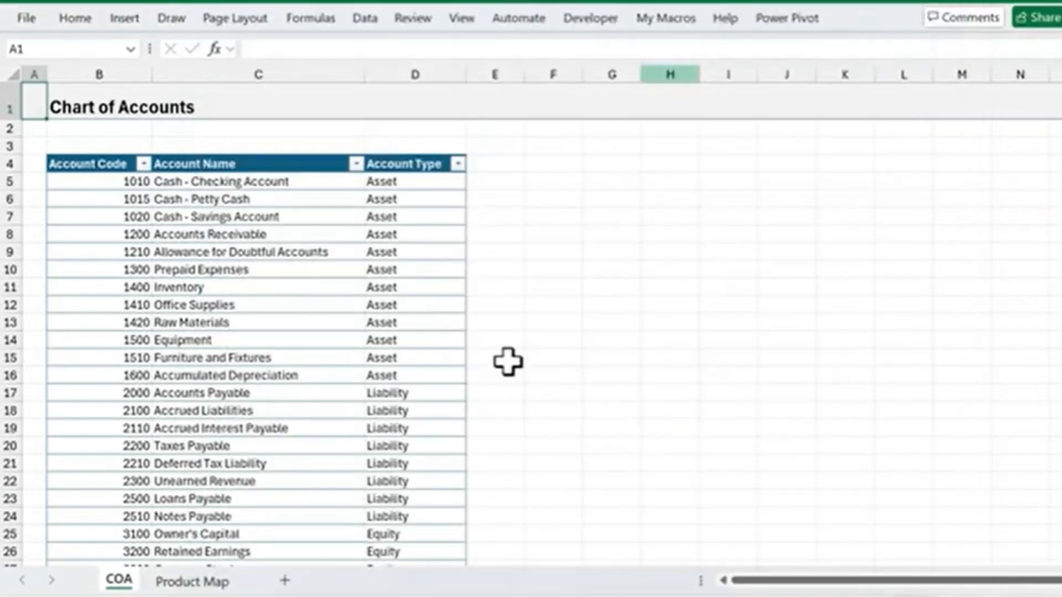
Start saving a copy of the workbook as an Excel Template (*.xltx) and go to the copied XLSTART folder path
{"action": "key", "text": "F12"}
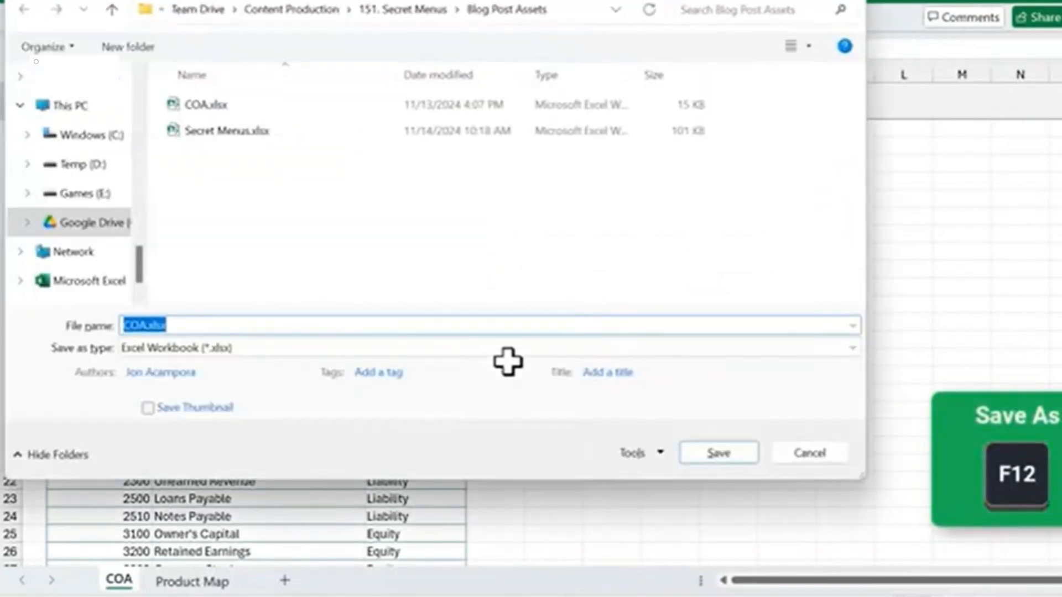
{"action": "left_click", "coordinate": [189, 347]}
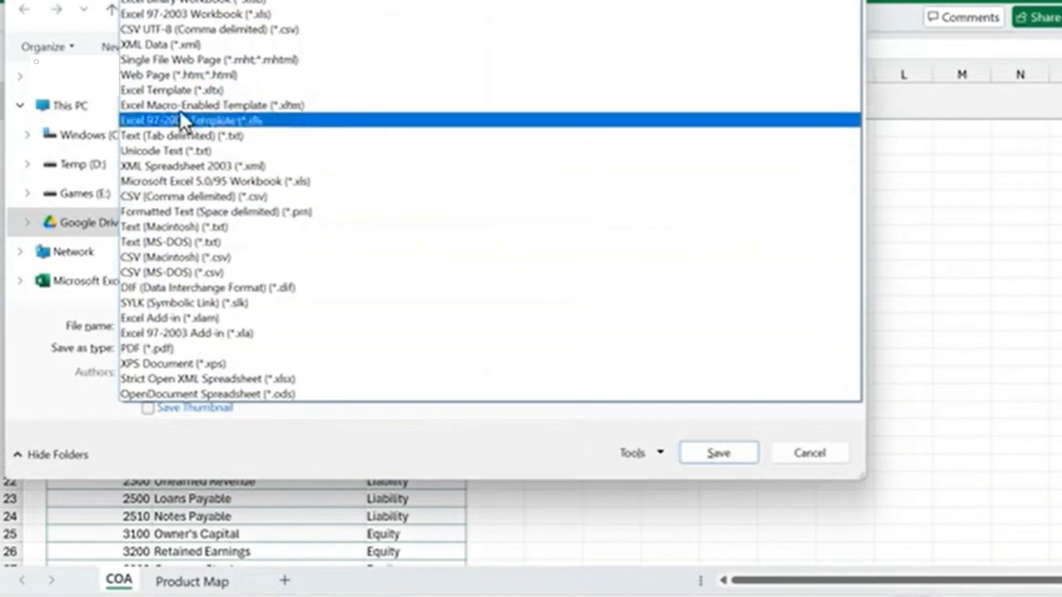
{"action": "left_click", "coordinate": [214, 92]}
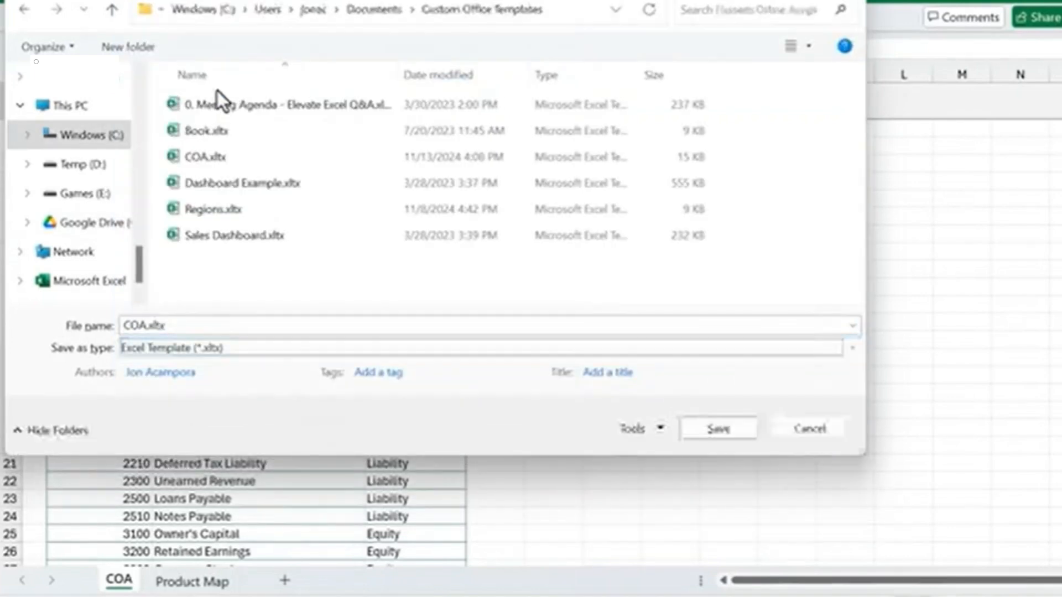
{"action": "left_click", "coordinate": [562, 10]}
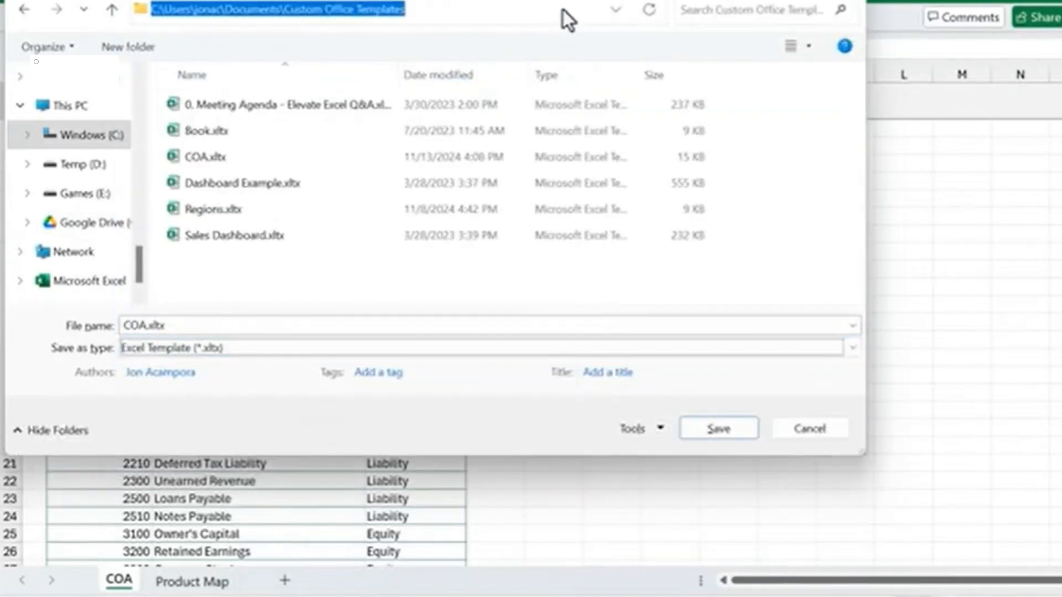
{"action": "key", "text": "ctrl+v"}
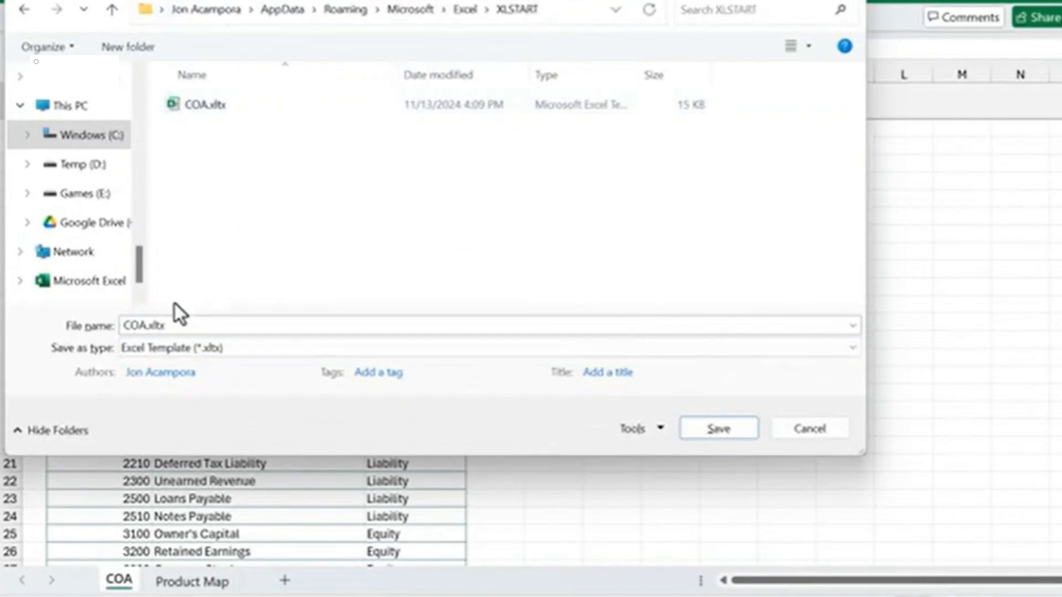
Name the template COA2.xltx and save it
{"action": "double_click", "coordinate": [144, 326]}
{"action": "left_click", "coordinate": [145, 325]}
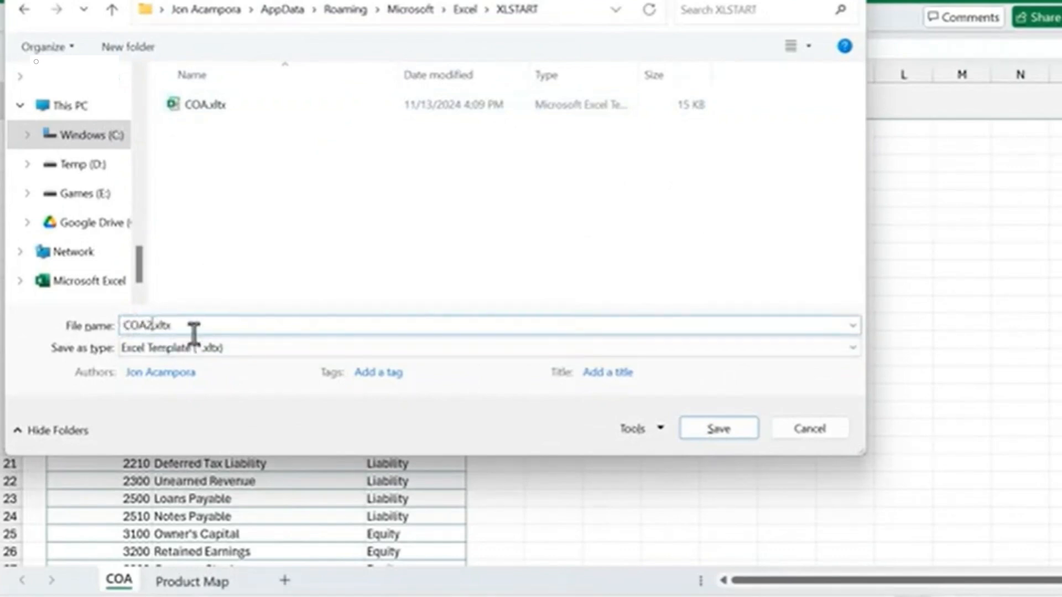
{"action": "type", "text": "2"}
{"action": "left_click", "coordinate": [707, 435]}
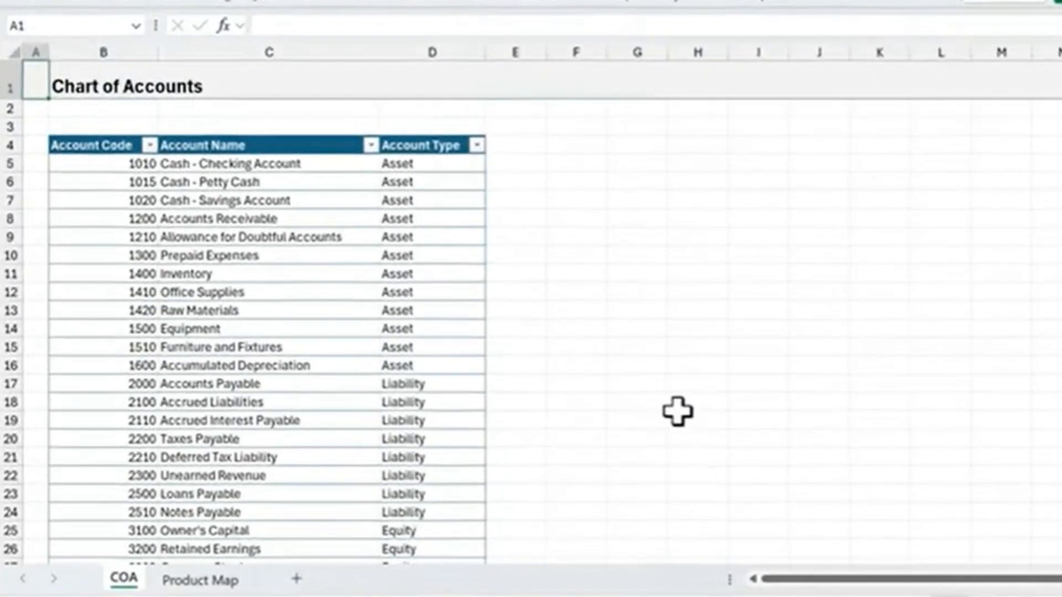
Create a new workbook and insert the sheets of the Coa2 template before Sheet1
{"action": "key", "text": "ctrl+n"}
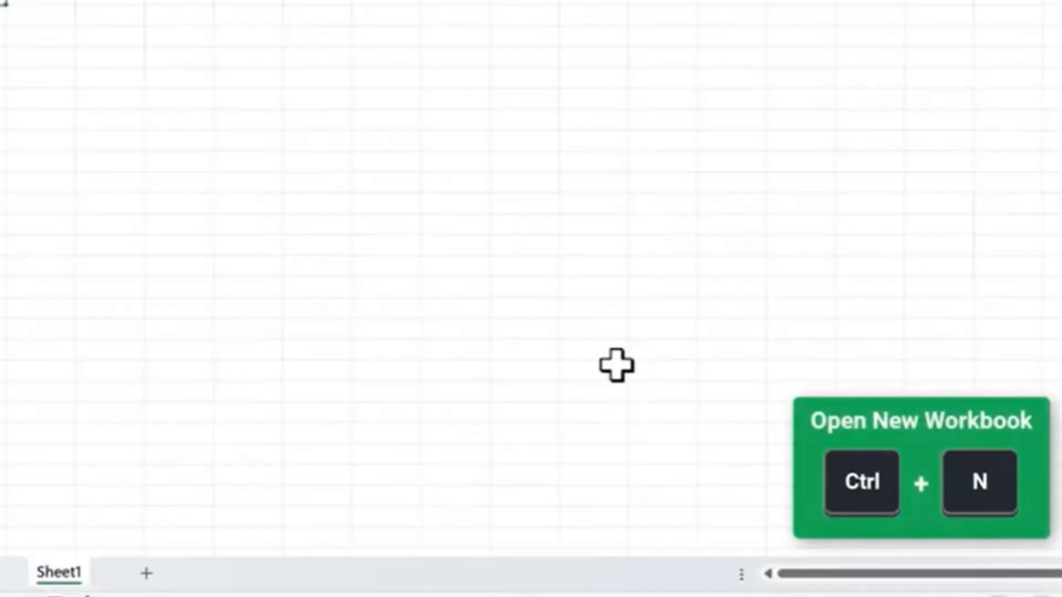
{"action": "right_click", "coordinate": [77, 575]}
{"action": "left_click", "coordinate": [174, 233]}
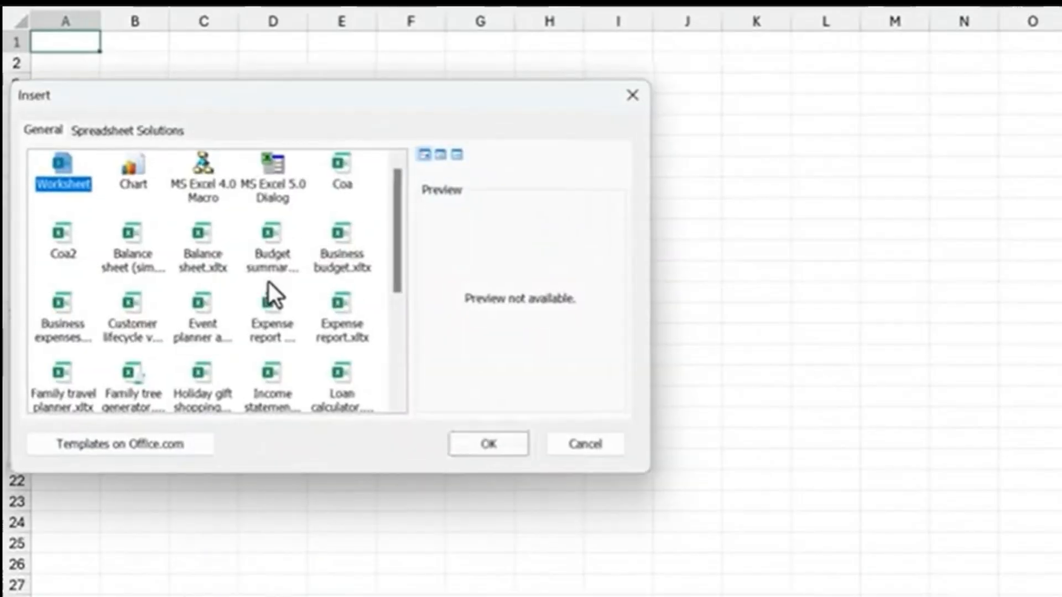
{"action": "left_click", "coordinate": [59, 249]}
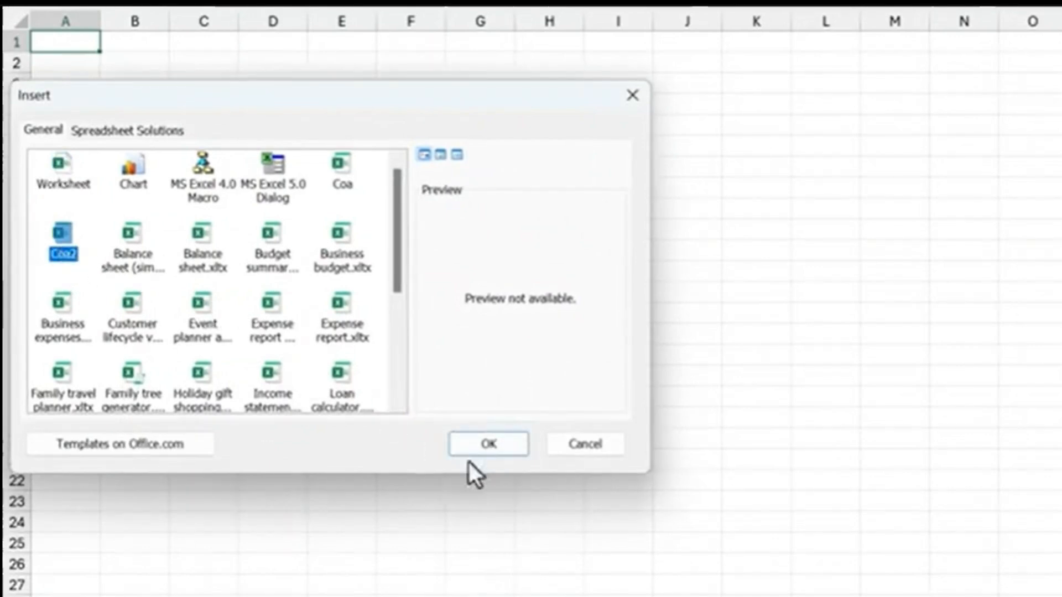
{"action": "left_click", "coordinate": [487, 444]}
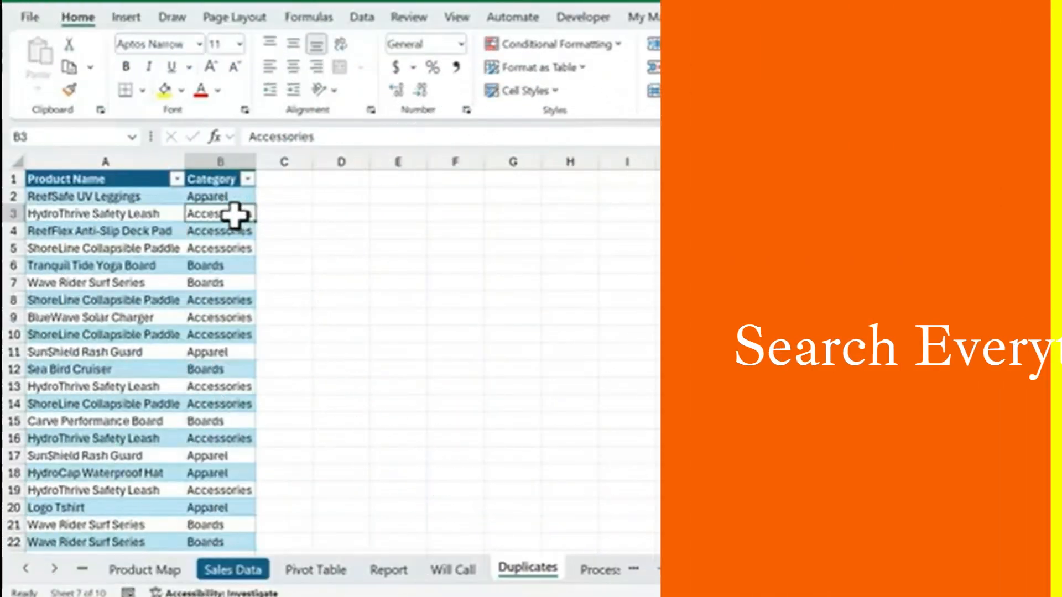
Find Remove Duplicates by searching the cell's context menu for "dup" and apply it to the Product Name and Category columns
{"action": "right_click", "coordinate": [237, 214]}
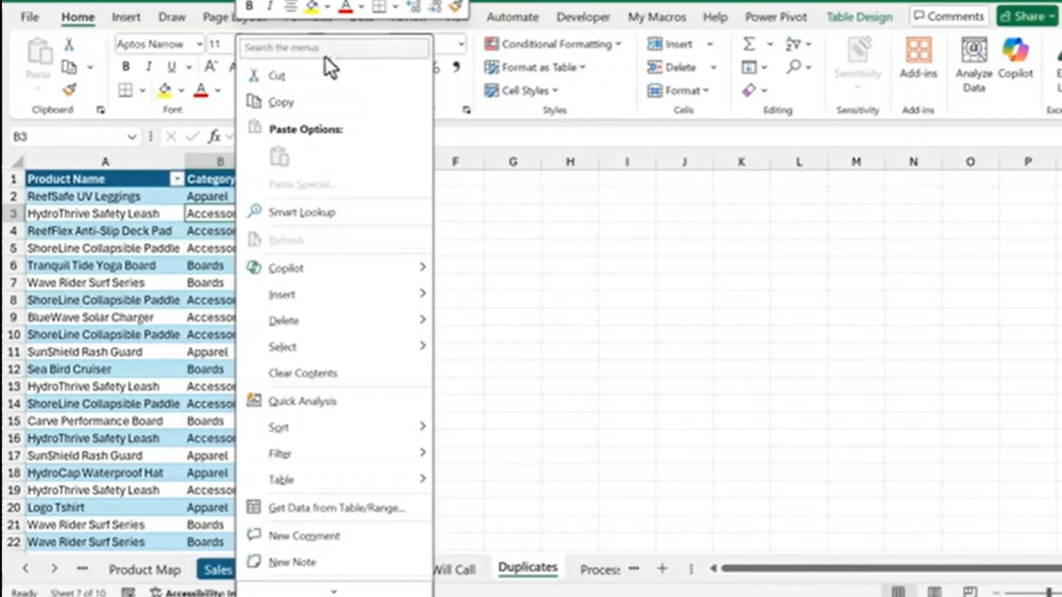
{"action": "left_click", "coordinate": [251, 48]}
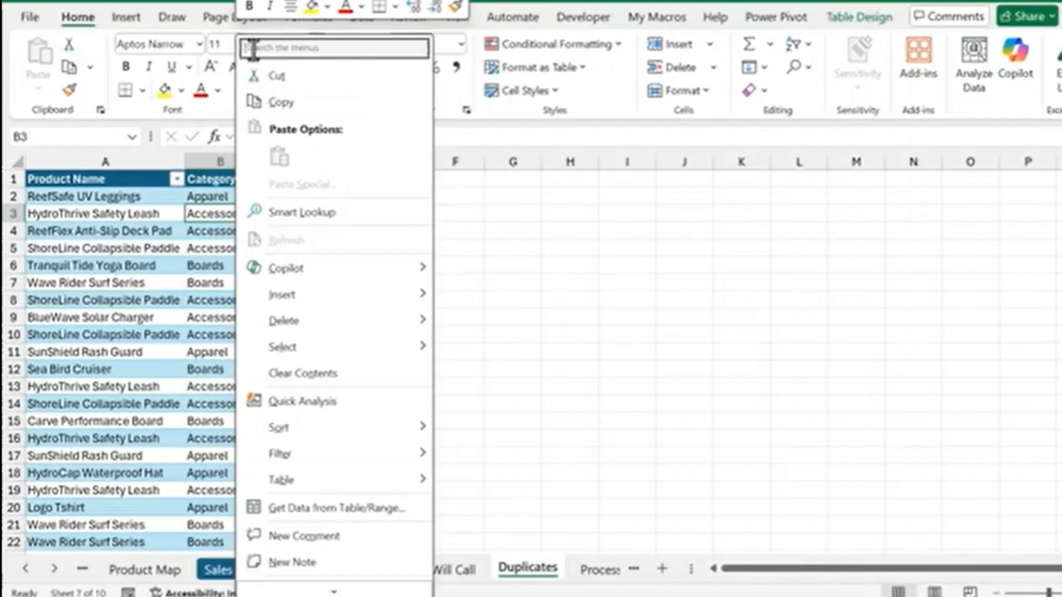
{"action": "type", "text": "dup"}
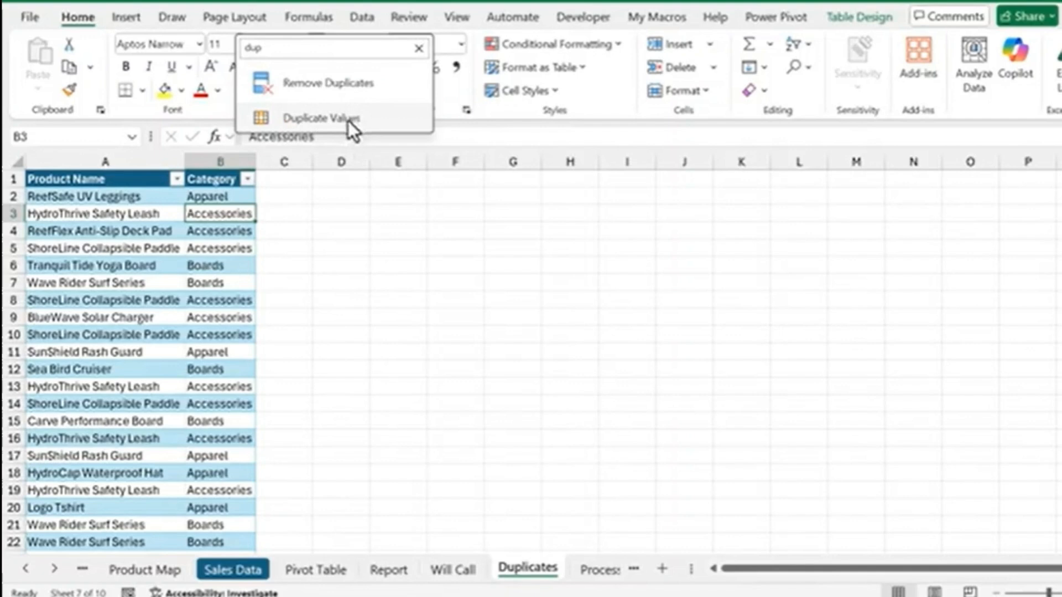
{"action": "left_click", "coordinate": [330, 85]}
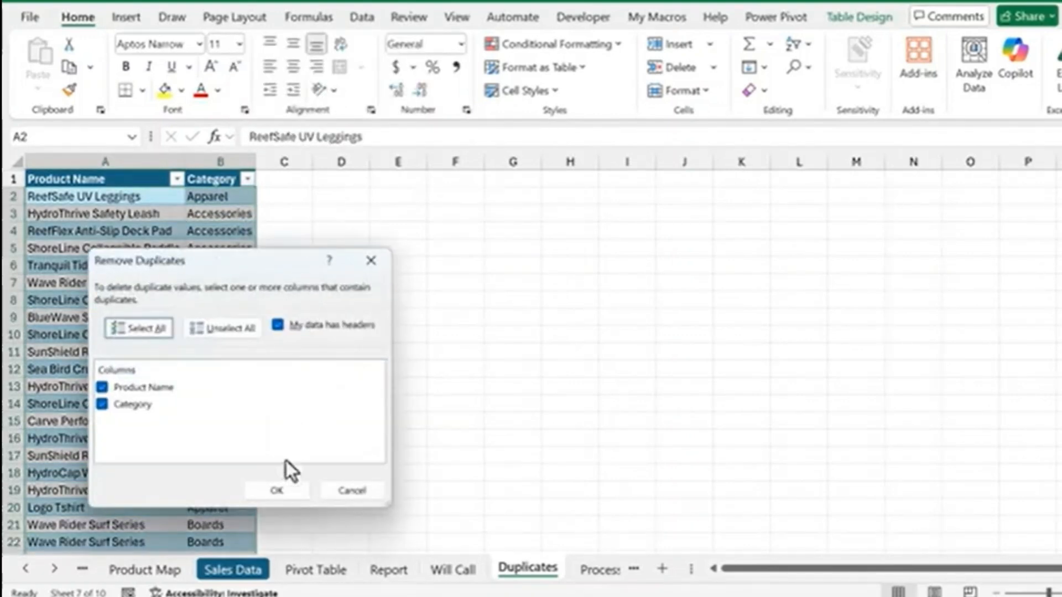
{"action": "left_click", "coordinate": [281, 491]}
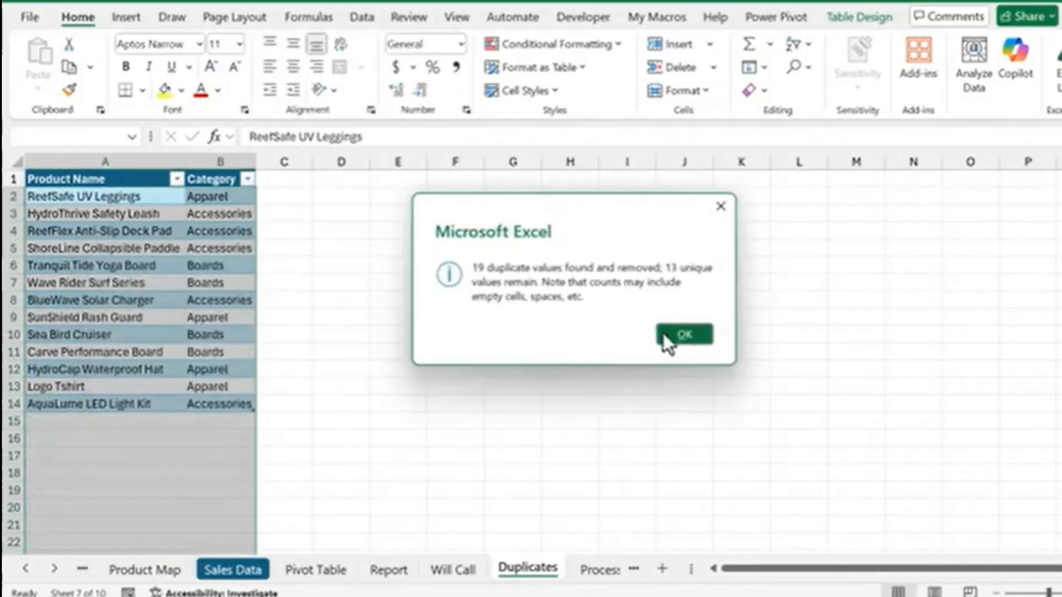
{"action": "left_click", "coordinate": [684, 334]}
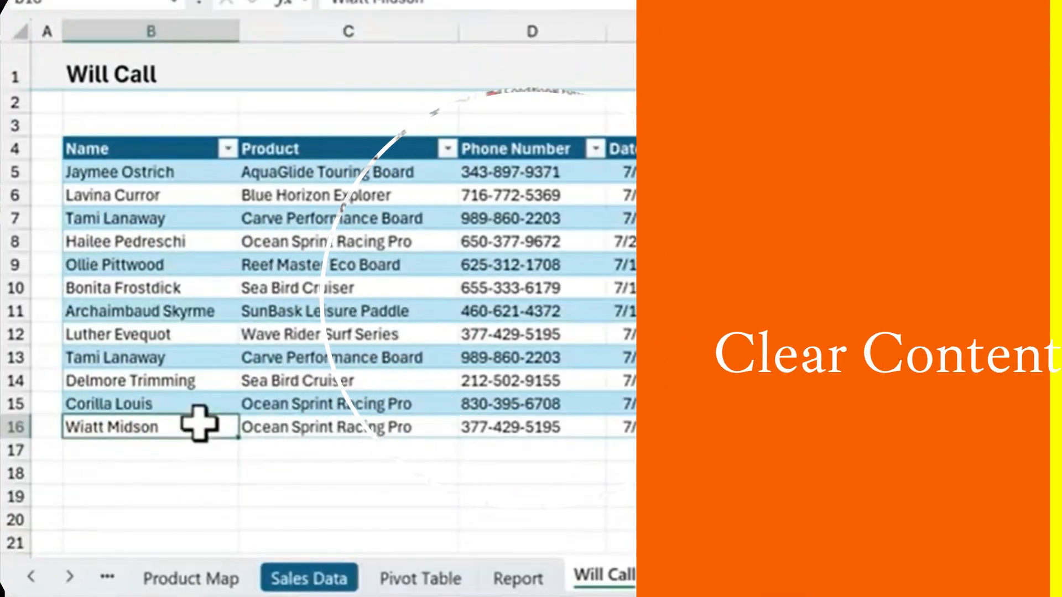
Clear the contents of the last row, B16:E16, of the Will Call table
{"action": "left_click_drag", "start_coordinate": [199, 422], "coordinate": [621, 422]}
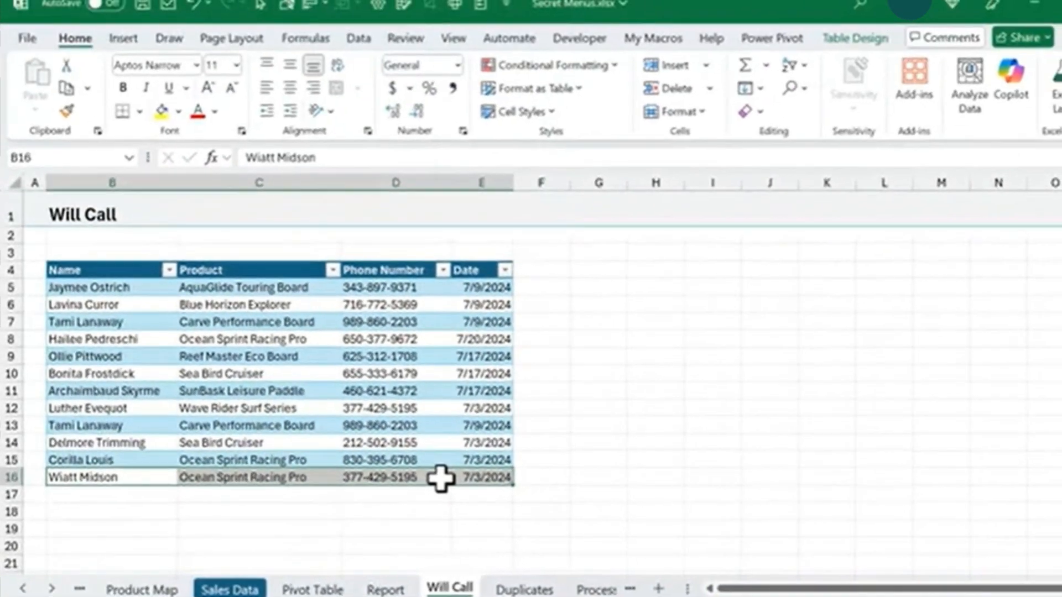
{"action": "right_click", "coordinate": [592, 428]}
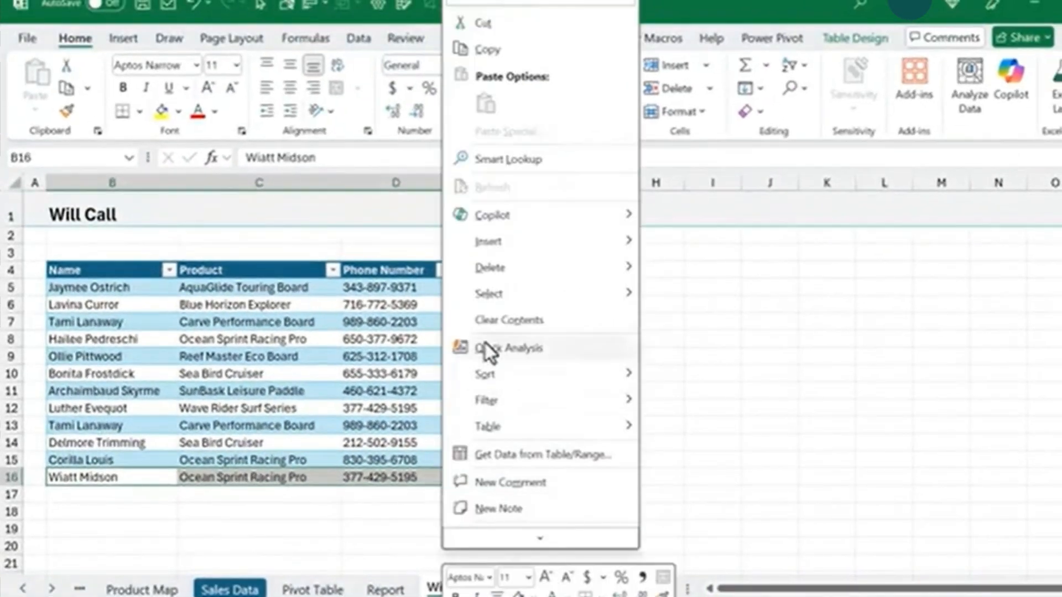
{"action": "left_click", "coordinate": [496, 312]}
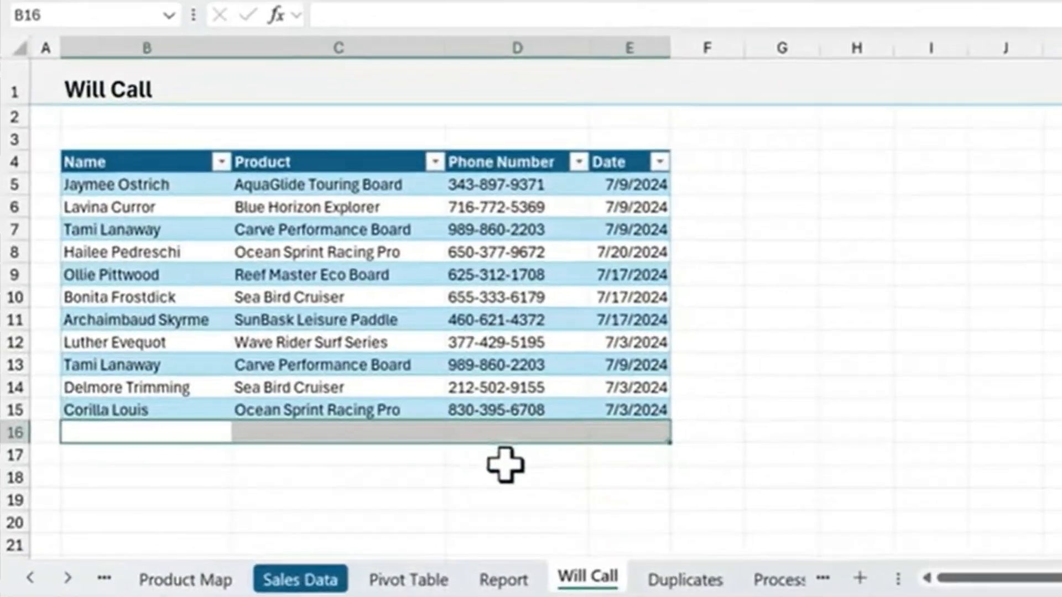
{"action": "left_click", "coordinate": [388, 494]}
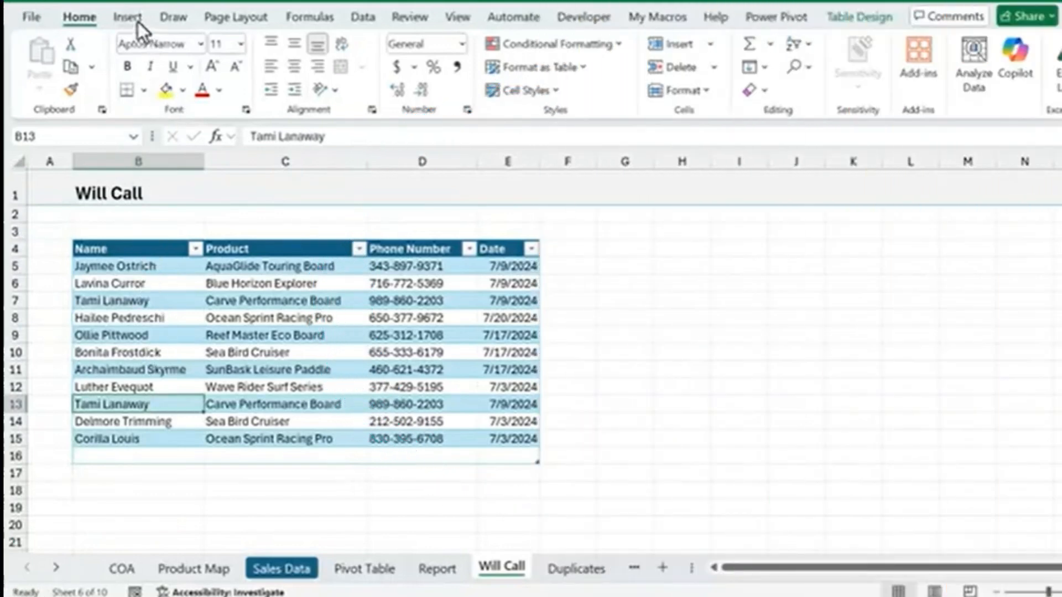
Draw a curve about 1.22" high and 0.27" wide in column A, linking the names in rows 13 and 7
{"action": "left_click", "coordinate": [137, 21]}
{"action": "left_click", "coordinate": [267, 69]}
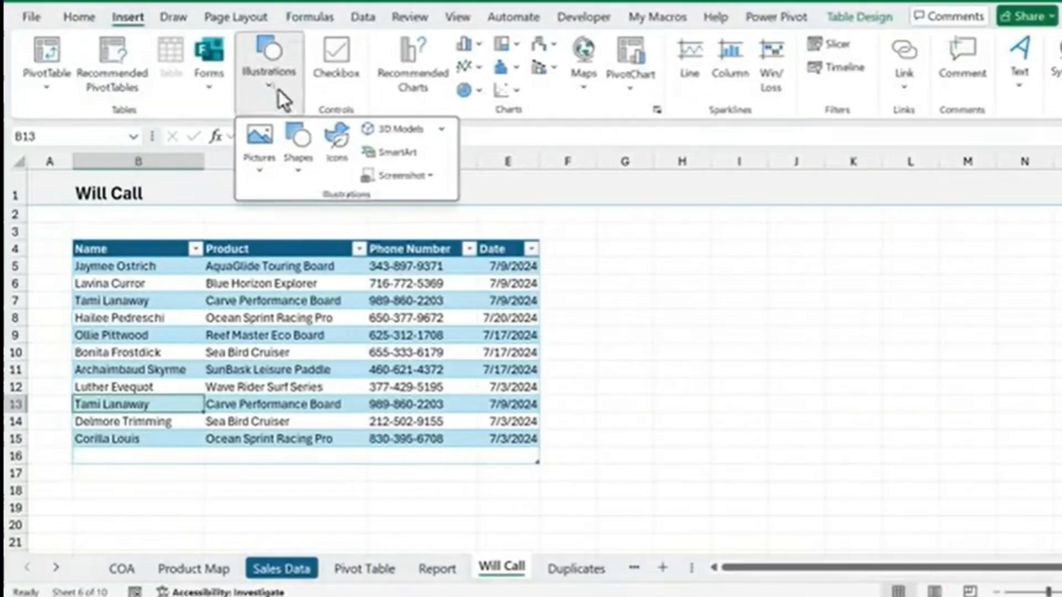
{"action": "left_click", "coordinate": [293, 149]}
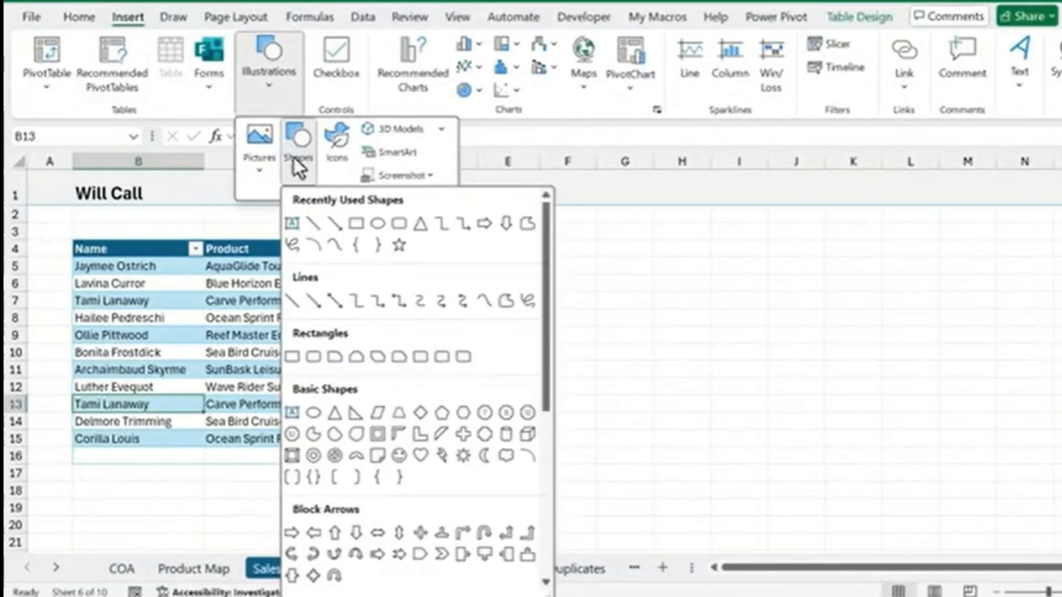
{"action": "left_click", "coordinate": [334, 246]}
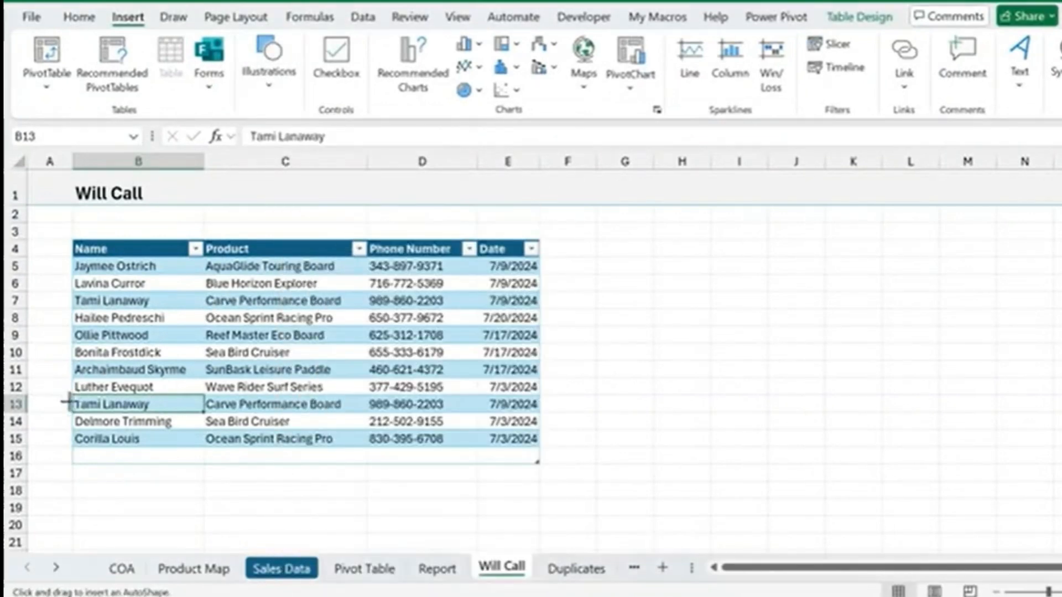
{"action": "mouse_move", "coordinate": [66, 405]}
{"action": "left_mouse_down"}
{"action": "mouse_move", "coordinate": [45, 363]}
{"action": "mouse_move", "coordinate": [47, 320]}
{"action": "mouse_move", "coordinate": [69, 299]}
{"action": "left_mouse_up"}
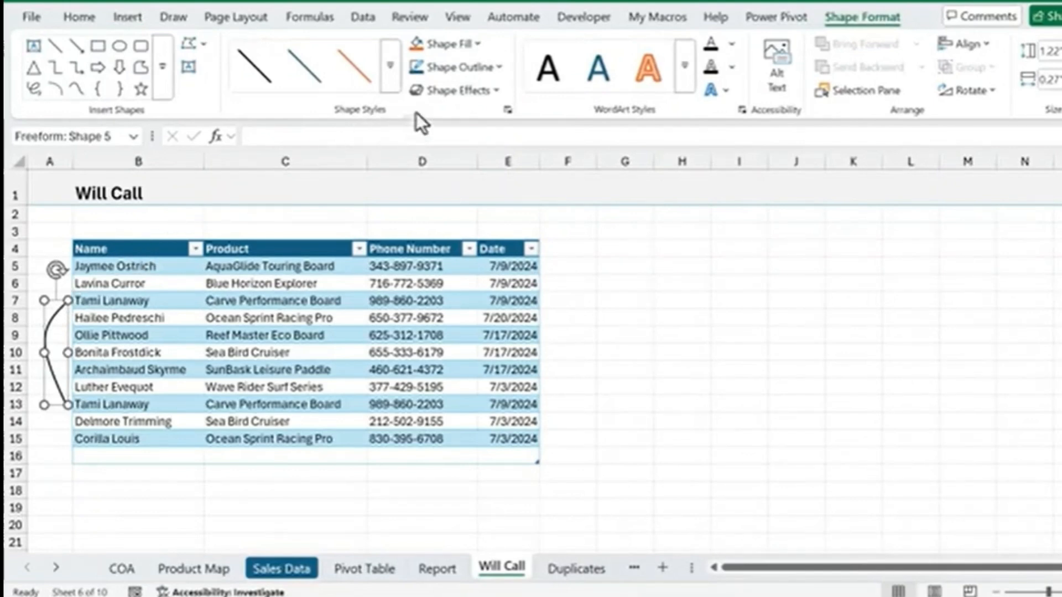
Add an arrowhead to the curve's upper end, pointing at the name in row 7, and deselect the curve
{"action": "left_click", "coordinate": [480, 70]}
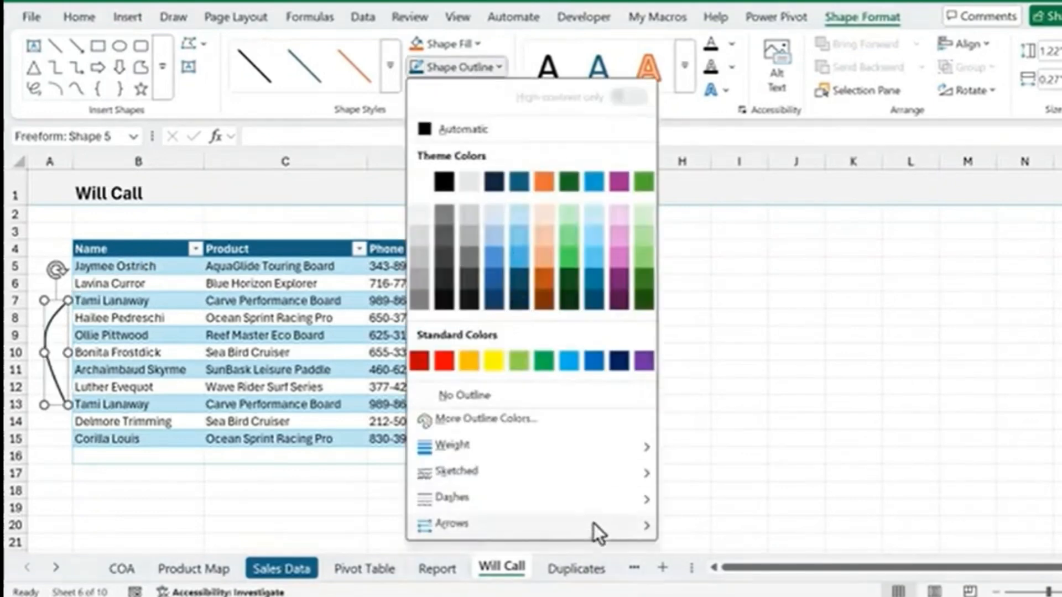
{"action": "mouse_move", "coordinate": [600, 531]}
{"action": "left_click", "coordinate": [706, 439]}
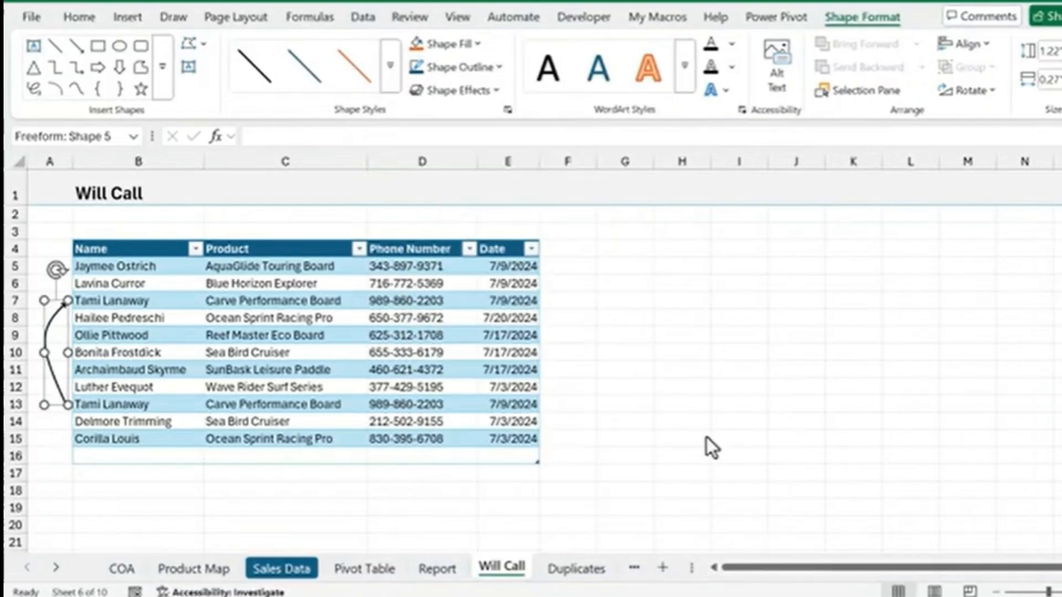
{"action": "left_click", "coordinate": [50, 440]}
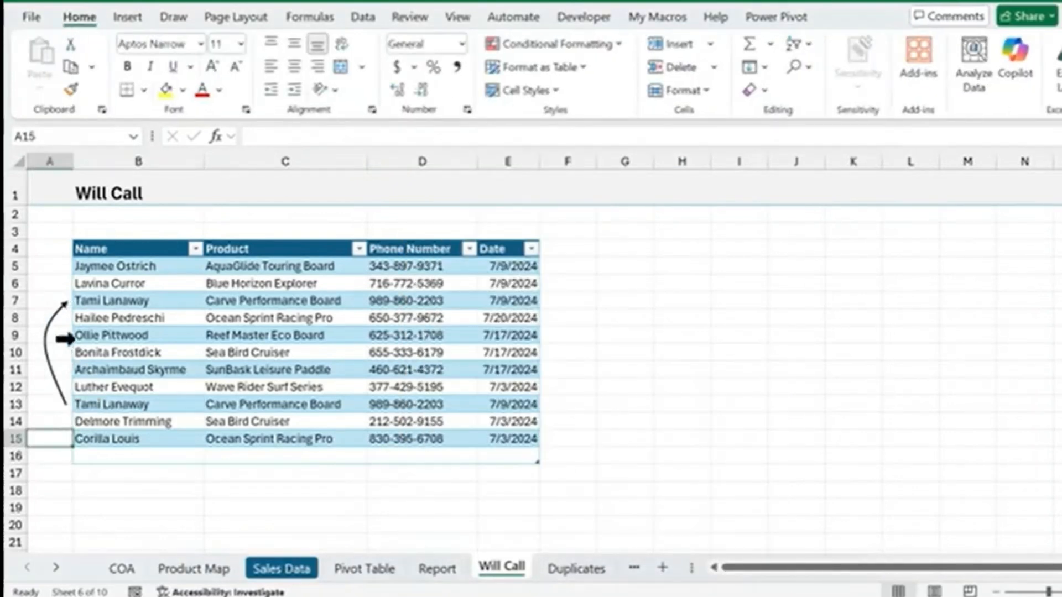
Edit the curve's points: adjust the bend at its middle point and add a point near row 11, pulled outward to row 12
{"action": "left_click", "coordinate": [51, 316]}
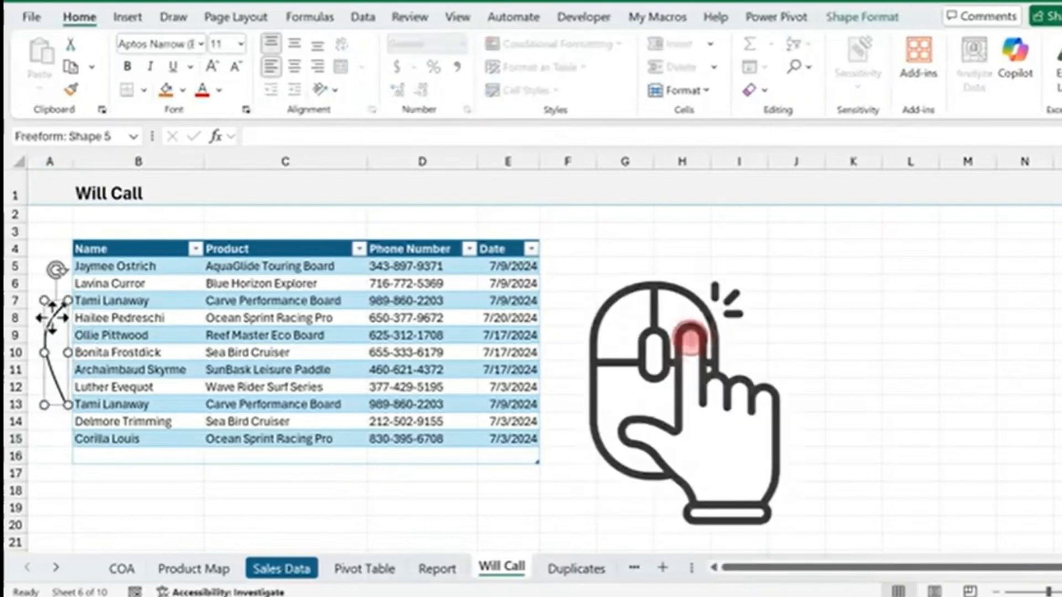
{"action": "right_click", "coordinate": [51, 317]}
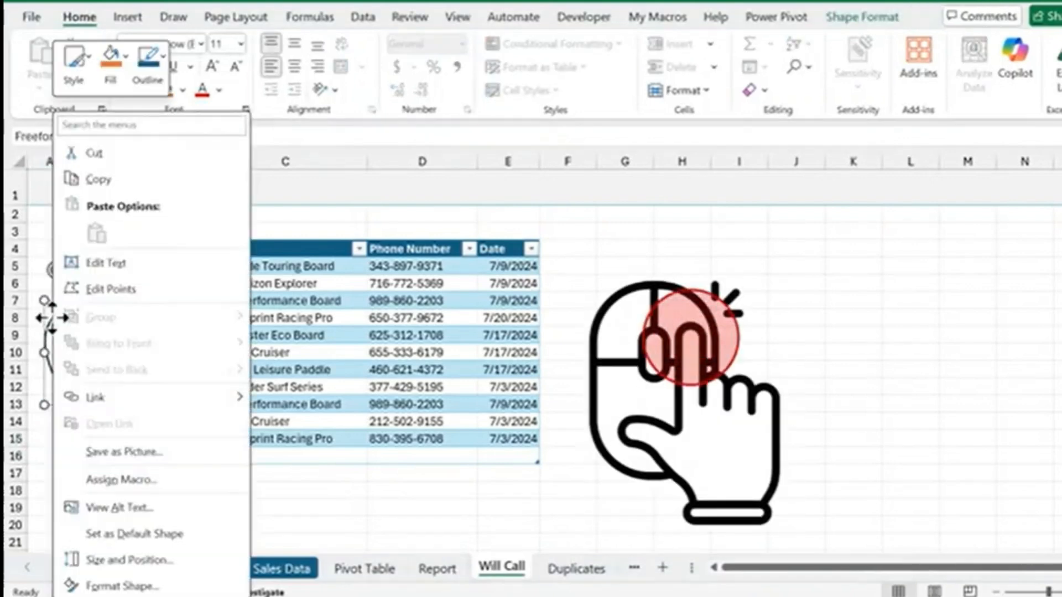
{"action": "left_click", "coordinate": [95, 288]}
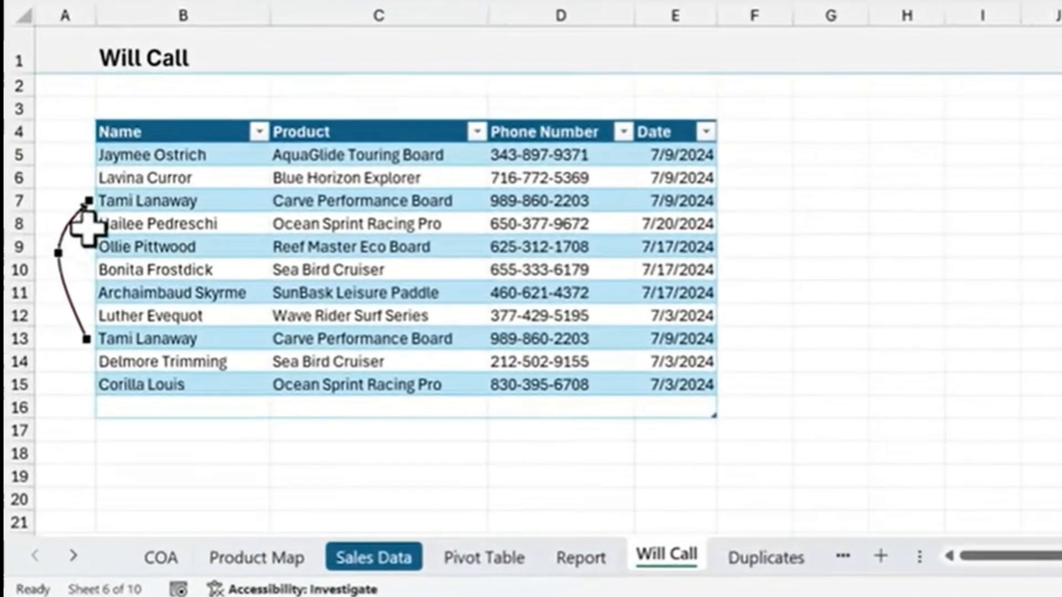
{"action": "left_click_drag", "start_coordinate": [60, 255], "coordinate": [56, 228]}
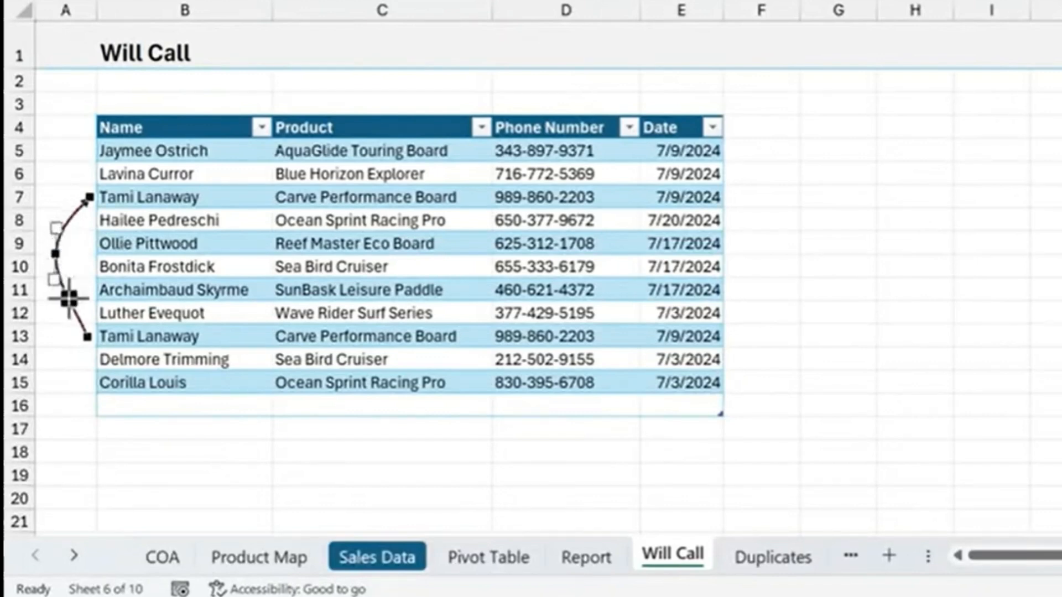
{"action": "right_click", "coordinate": [68, 298]}
{"action": "left_click", "coordinate": [102, 315]}
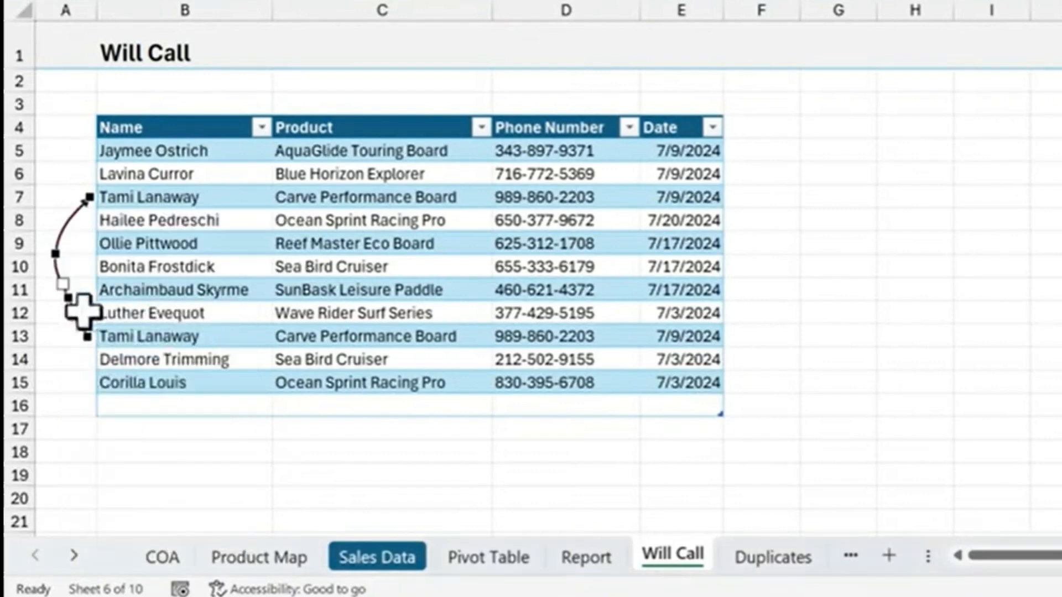
{"action": "left_click_drag", "start_coordinate": [68, 299], "coordinate": [57, 316]}
Add a point near row 8, pull it outward to row 7's level, delete the middle point beside row 9, and finish point editing
{"action": "right_click", "coordinate": [73, 221]}
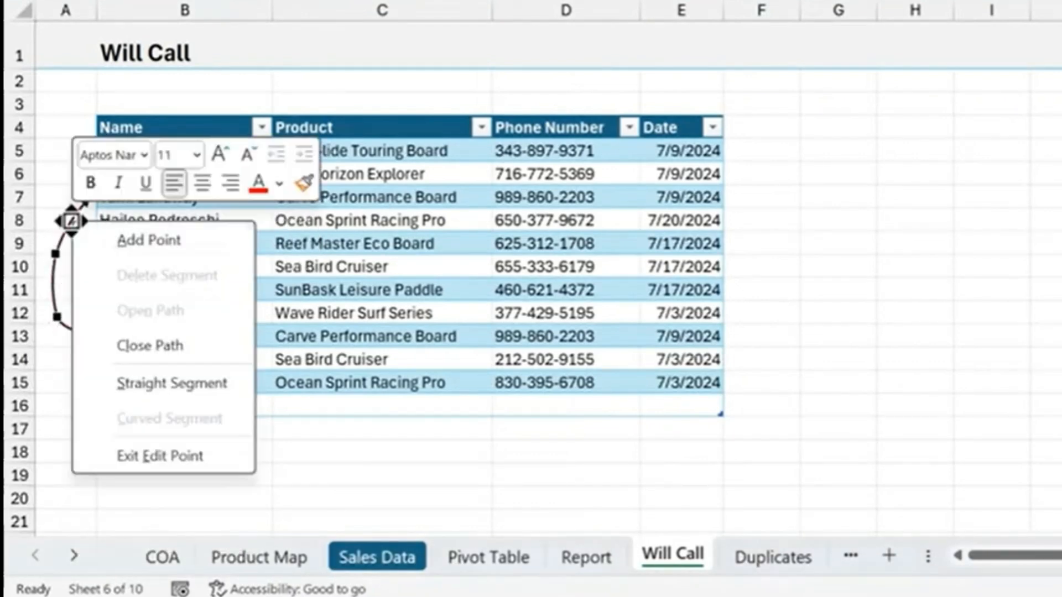
{"action": "left_click", "coordinate": [96, 233]}
{"action": "left_click_drag", "start_coordinate": [71, 220], "coordinate": [60, 197]}
{"action": "right_click", "coordinate": [57, 254]}
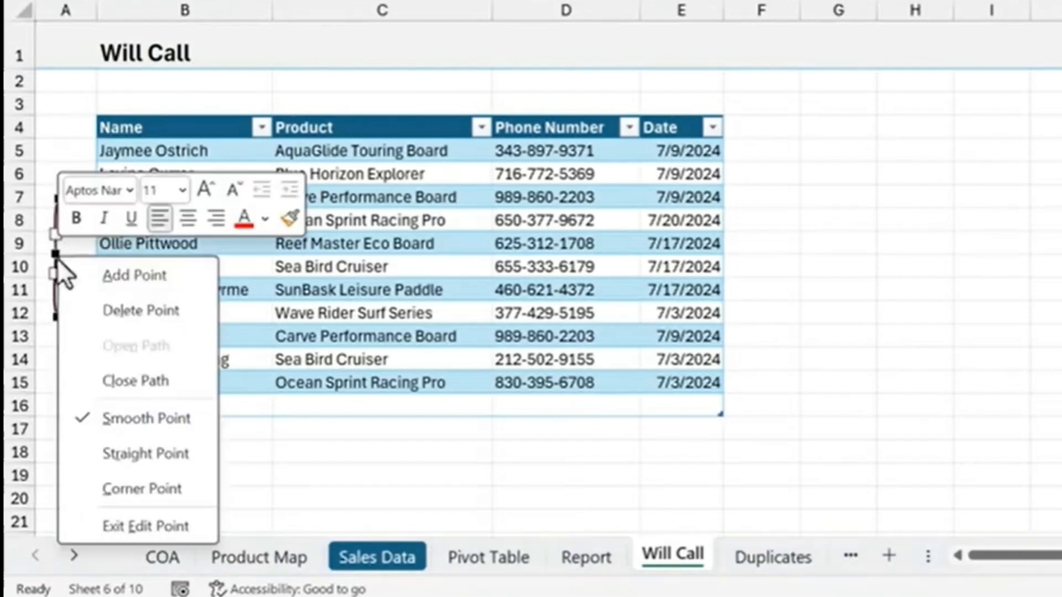
{"action": "left_click", "coordinate": [93, 310]}
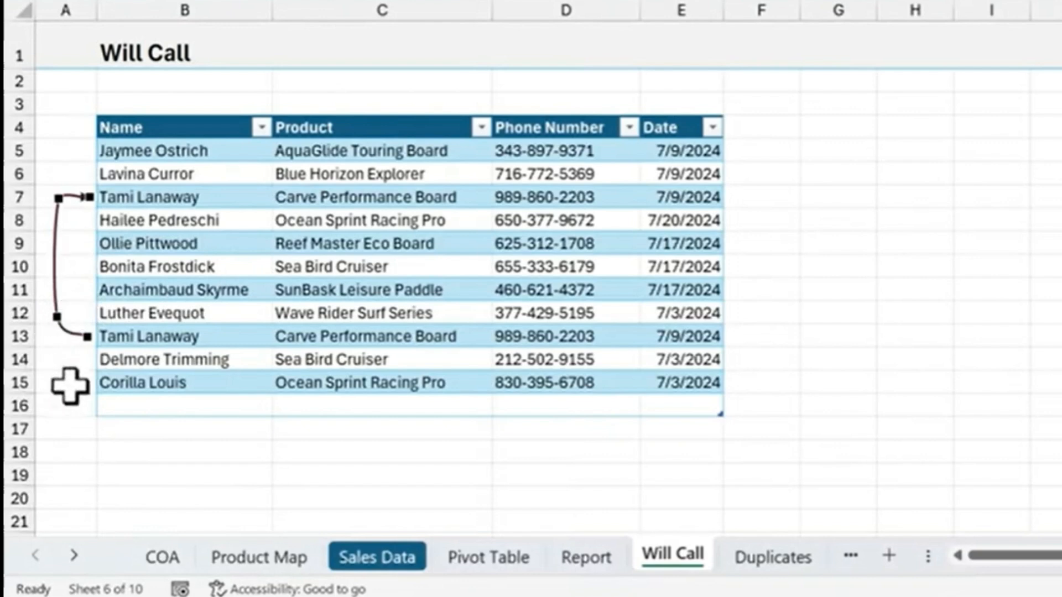
{"action": "left_click", "coordinate": [71, 363]}
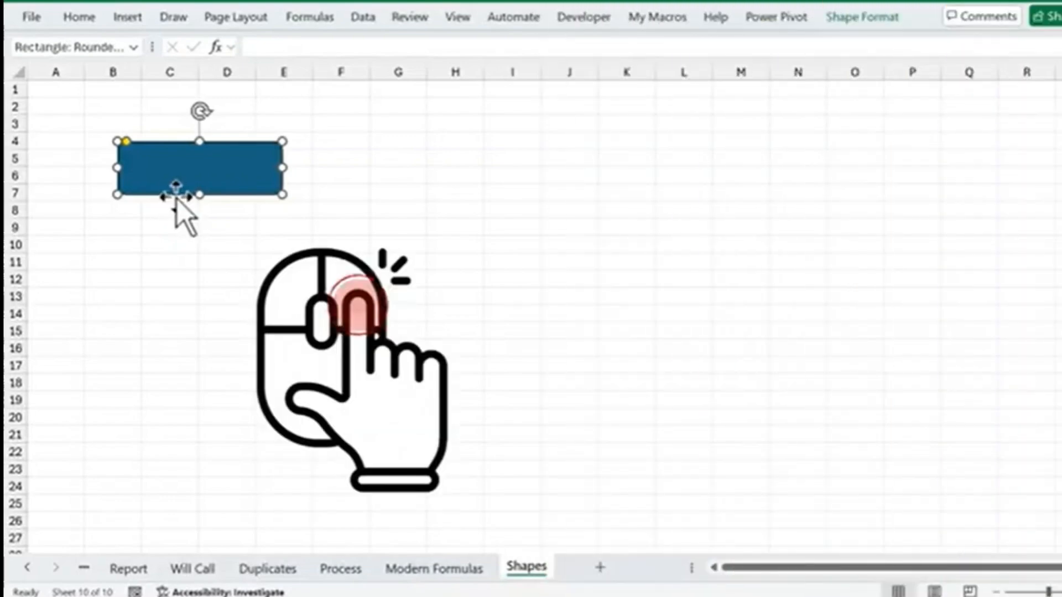
Copy the rounded rectangle across to columns I to L on the same rows, and duplicate that copy twice further down
{"action": "left_click_drag", "start_coordinate": [176, 194], "coordinate": [570, 194]}
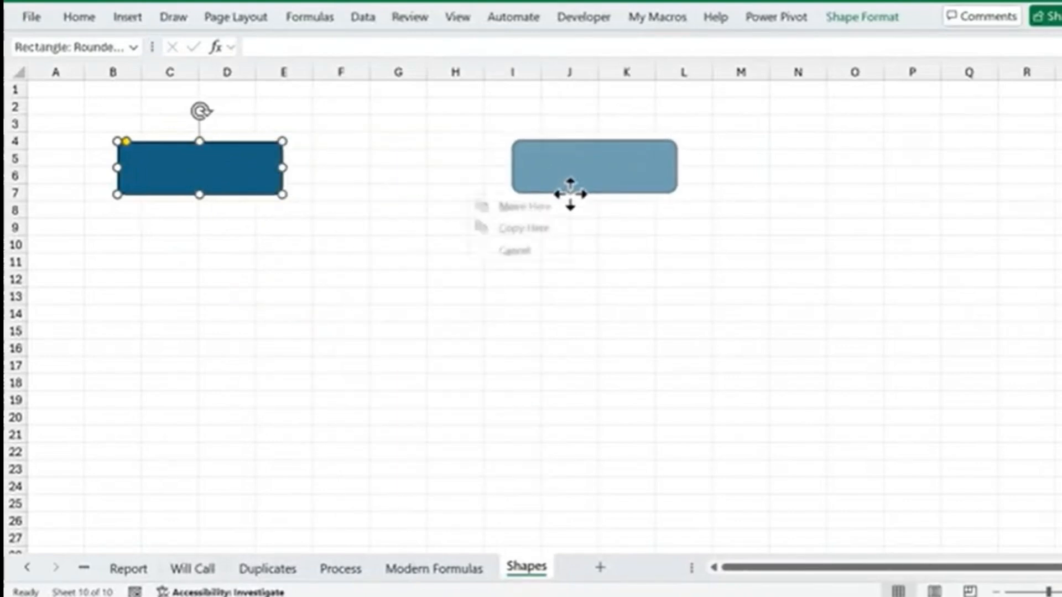
{"action": "left_click", "coordinate": [506, 230]}
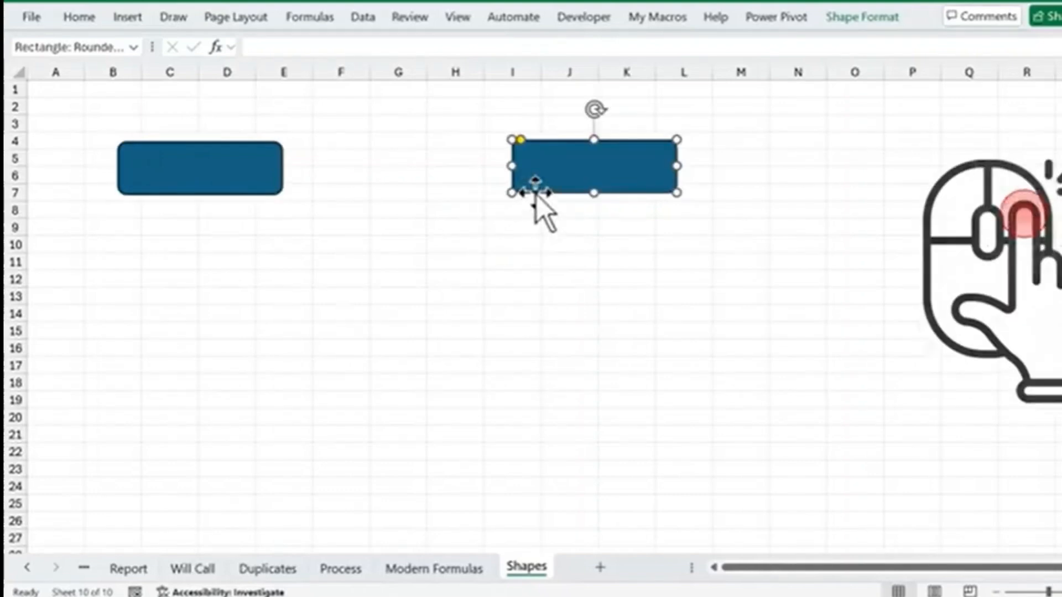
{"action": "left_click_drag", "start_coordinate": [536, 194], "coordinate": [535, 292]}
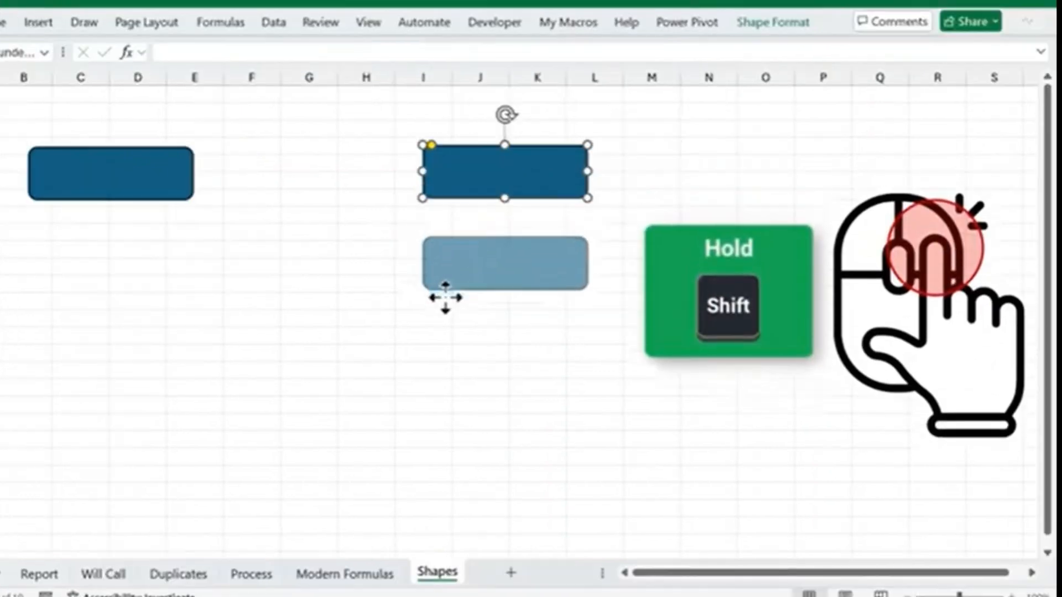
{"action": "left_click_drag", "start_coordinate": [445, 297], "coordinate": [489, 326]}
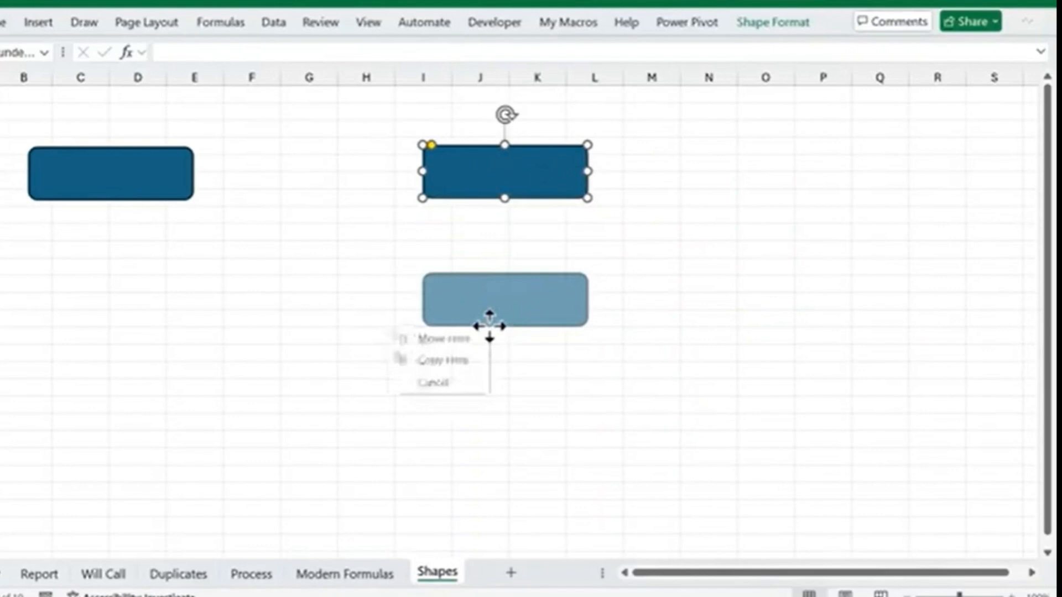
{"action": "left_click", "coordinate": [449, 362]}
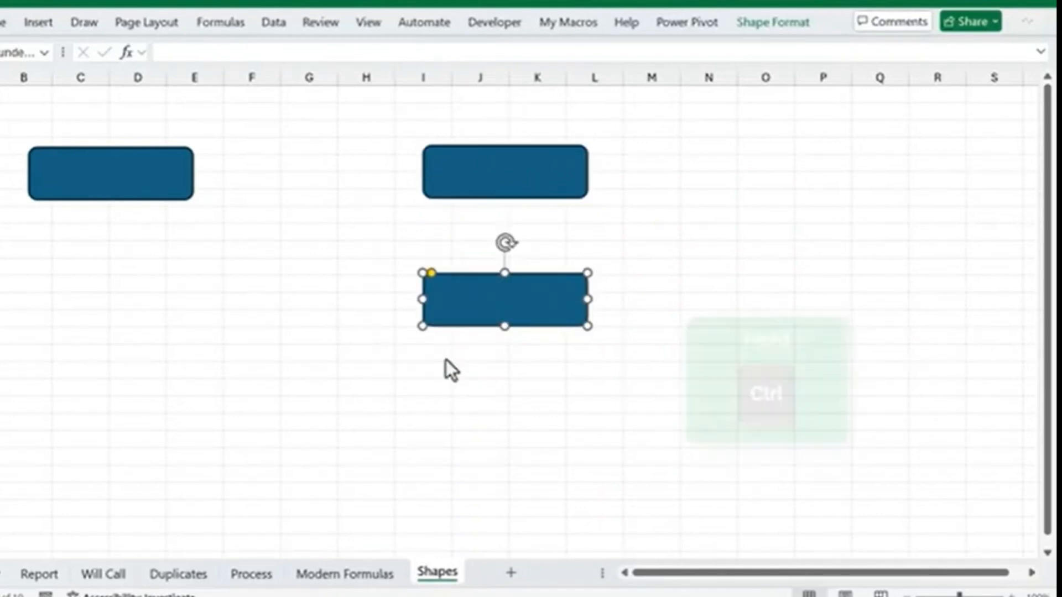
{"action": "left_click_drag", "start_coordinate": [459, 322], "coordinate": [478, 443]}
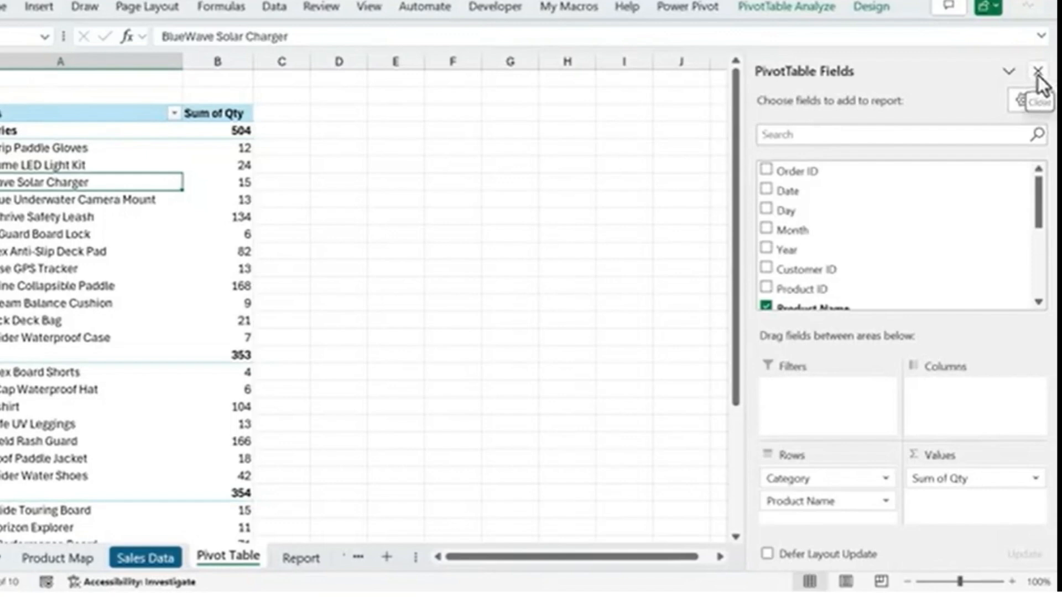
Close the PivotTable field list, then show and hide it again from the first product cell under Accessories
{"action": "left_click", "coordinate": [1038, 72]}
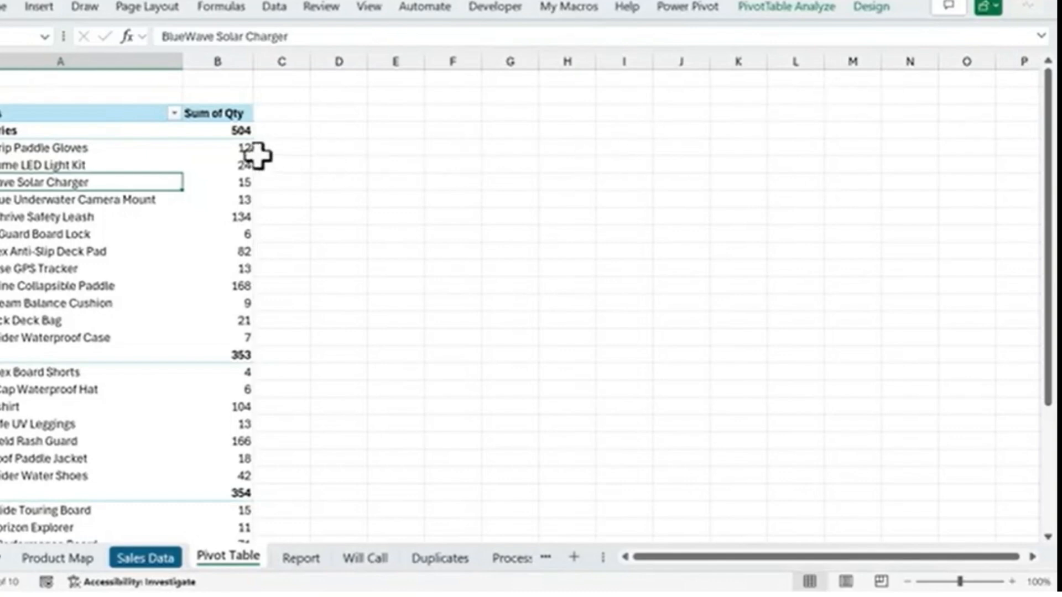
{"action": "right_click", "coordinate": [141, 148]}
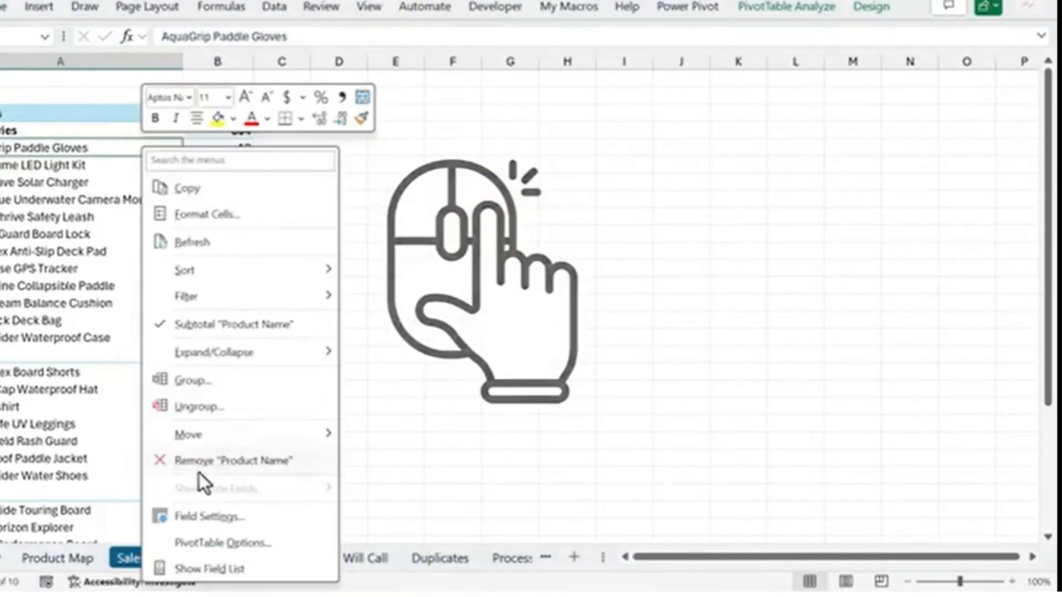
{"action": "left_click", "coordinate": [197, 567]}
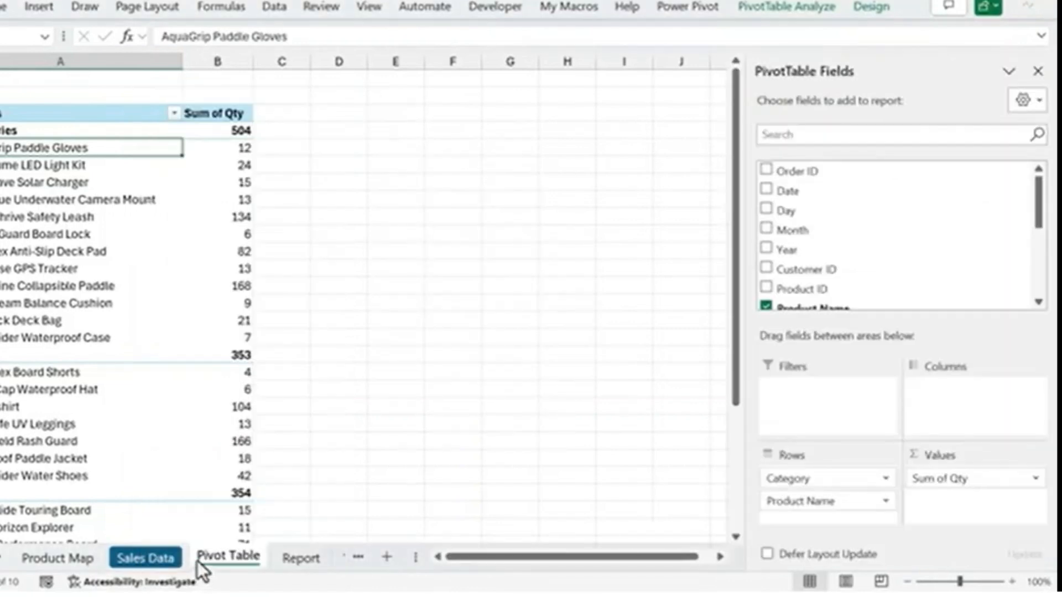
{"action": "right_click", "coordinate": [165, 152]}
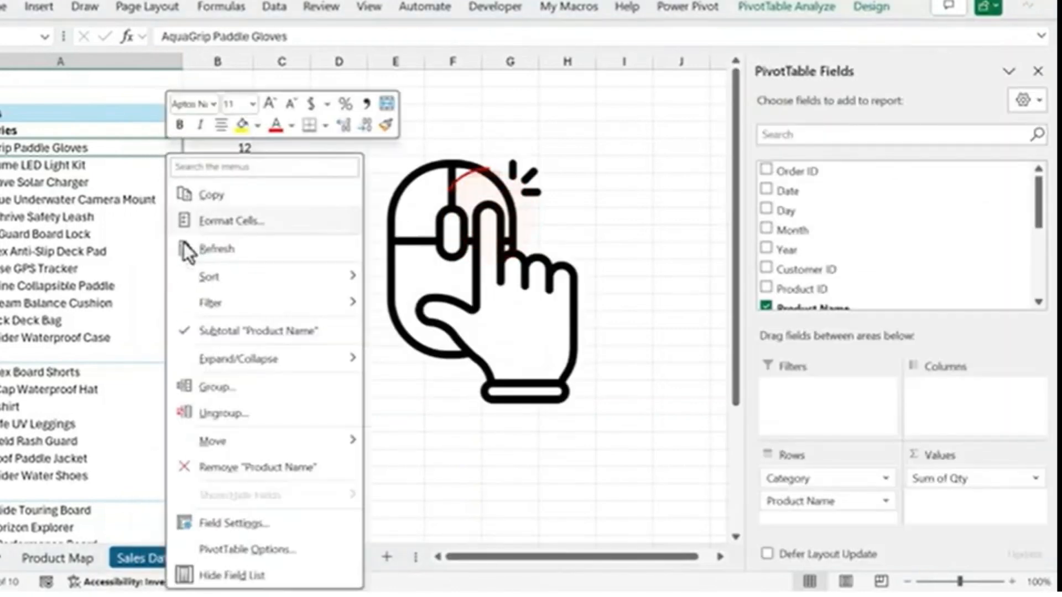
{"action": "left_click", "coordinate": [226, 576]}
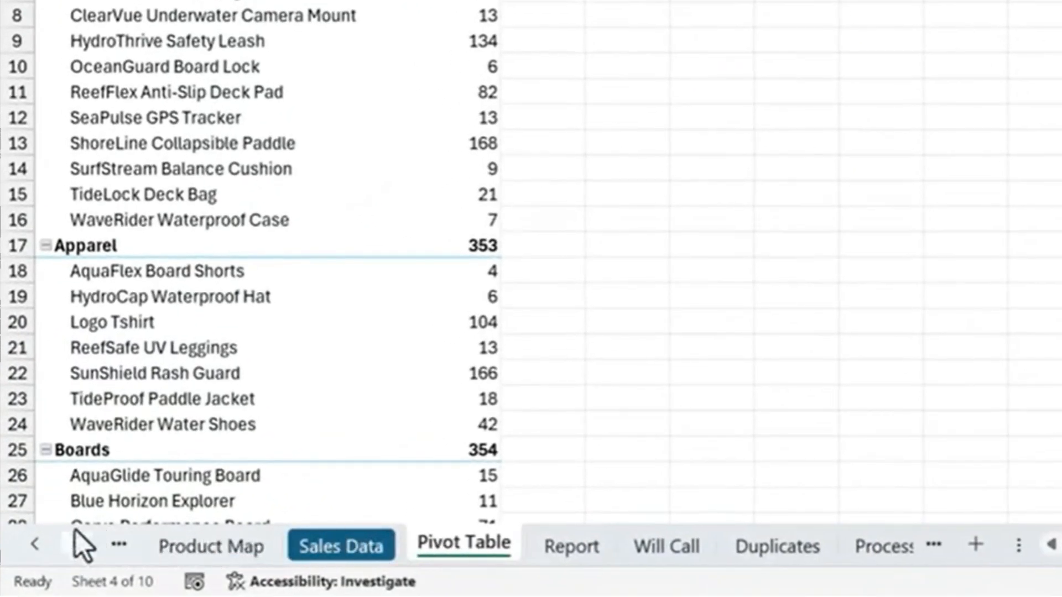
Bring up the Activate list of all sheets in the workbook and choose Duplicates
{"action": "right_click", "coordinate": [52, 549]}
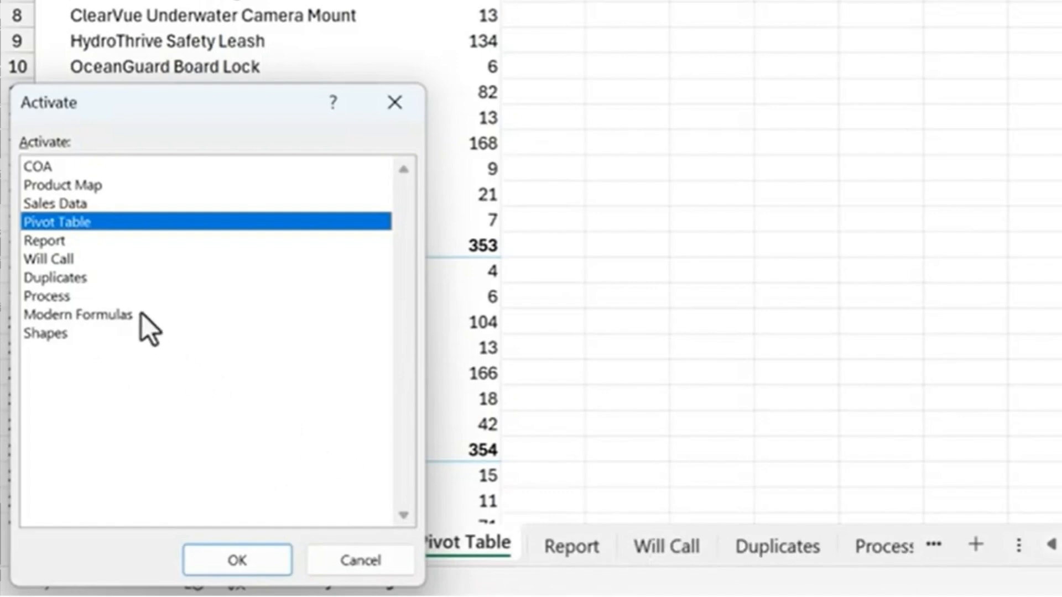
{"action": "left_click", "coordinate": [62, 278]}
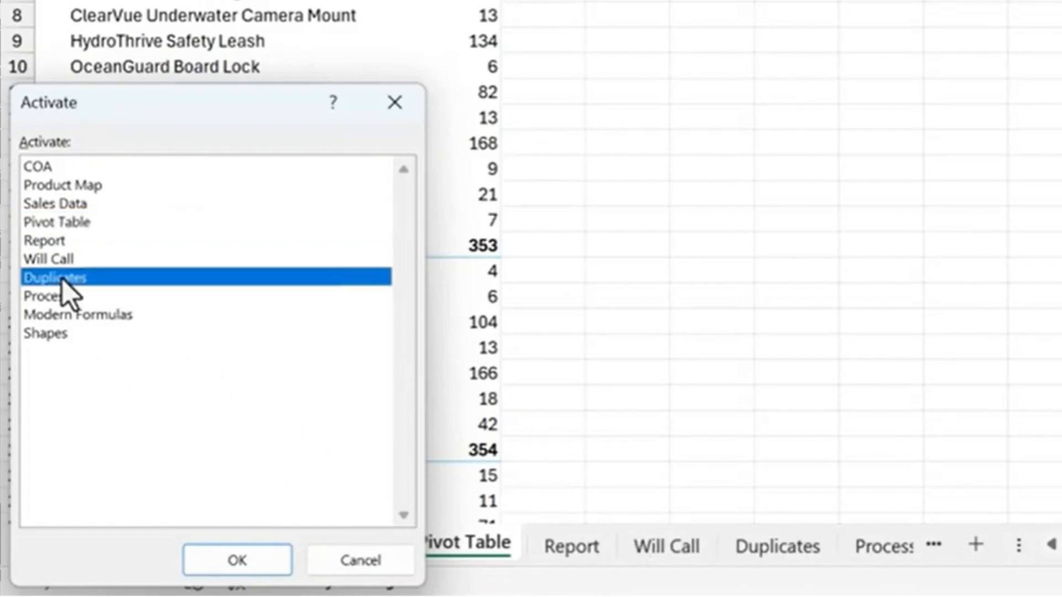
{"action": "double_click", "coordinate": [21, 376]}
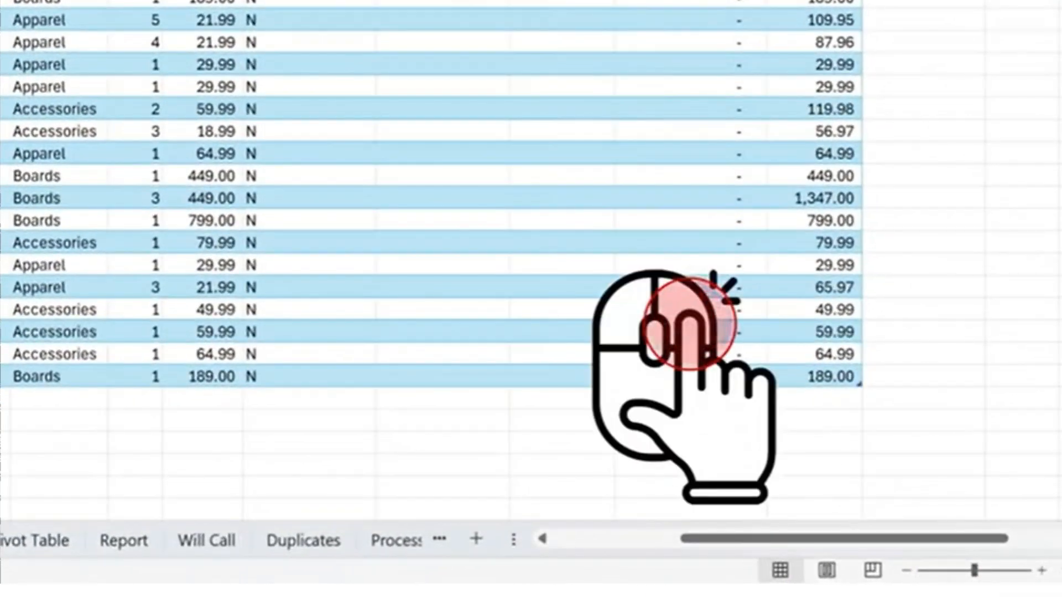
Jump to the top and the left edge of the sales table with the scroll bars' shortcut commands, and reopen the vertical scroll commands
{"action": "right_click", "coordinate": [1058, 351]}
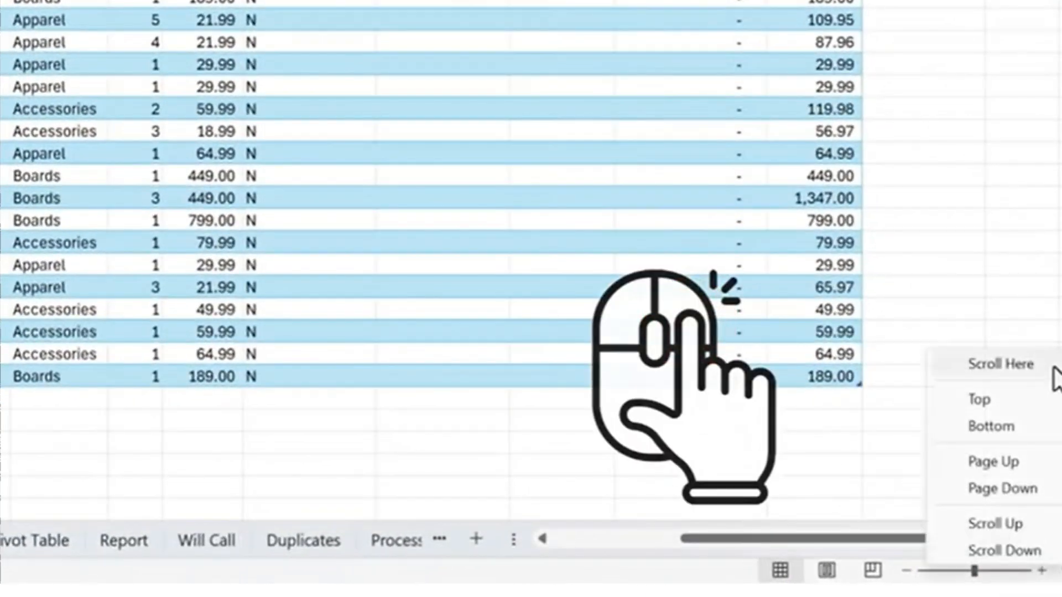
{"action": "left_click", "coordinate": [1001, 399]}
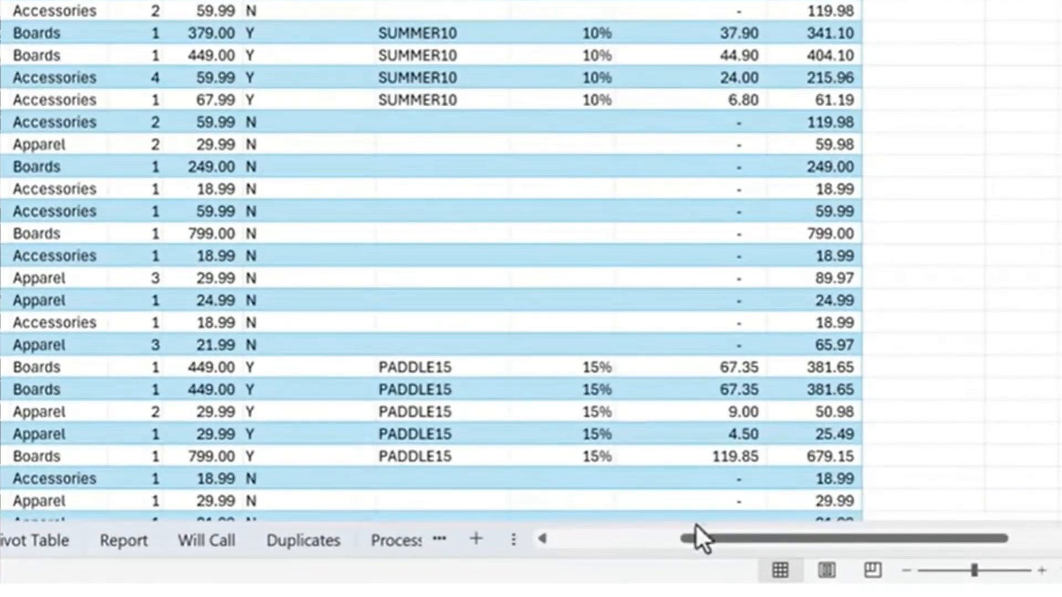
{"action": "right_click", "coordinate": [652, 536]}
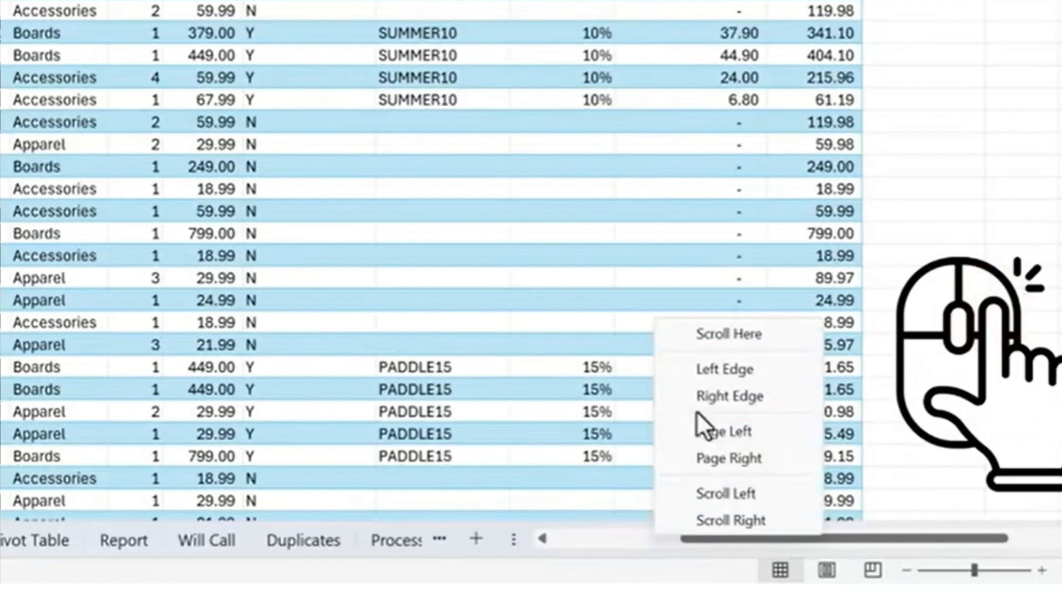
{"action": "left_click", "coordinate": [703, 369]}
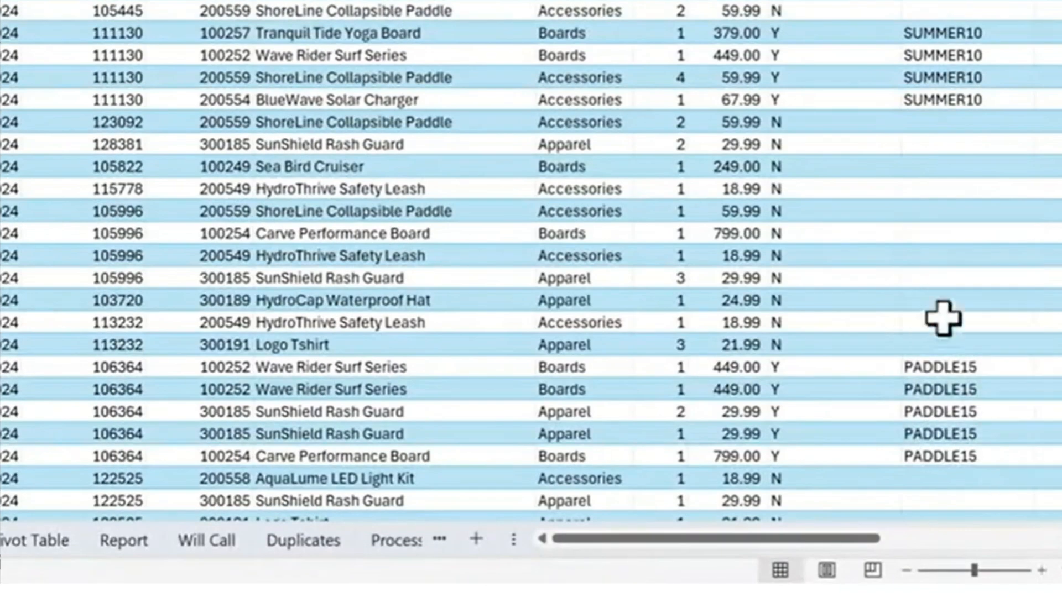
{"action": "right_click", "coordinate": [1044, 259]}
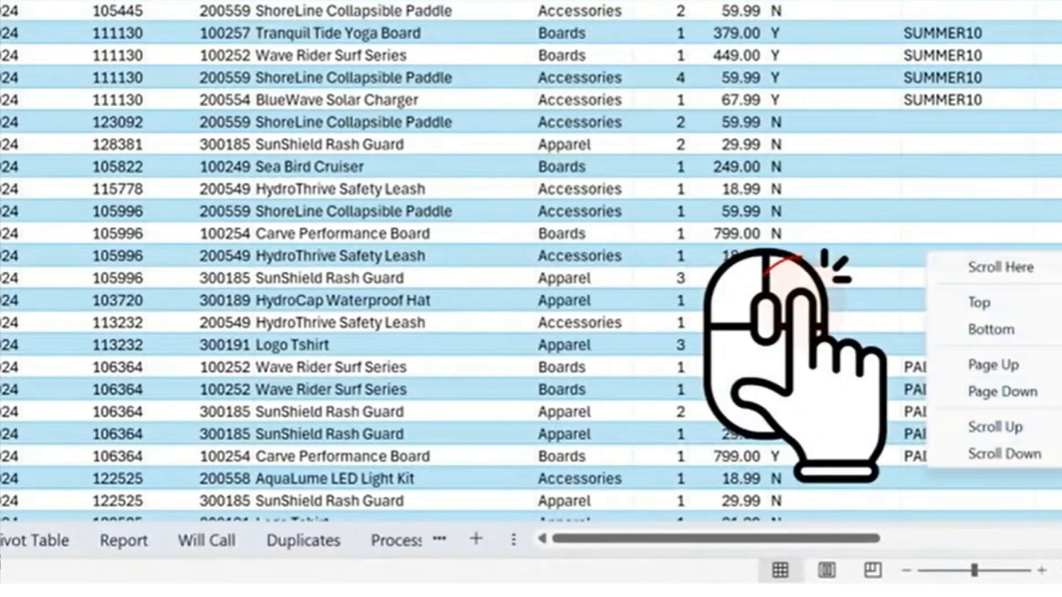